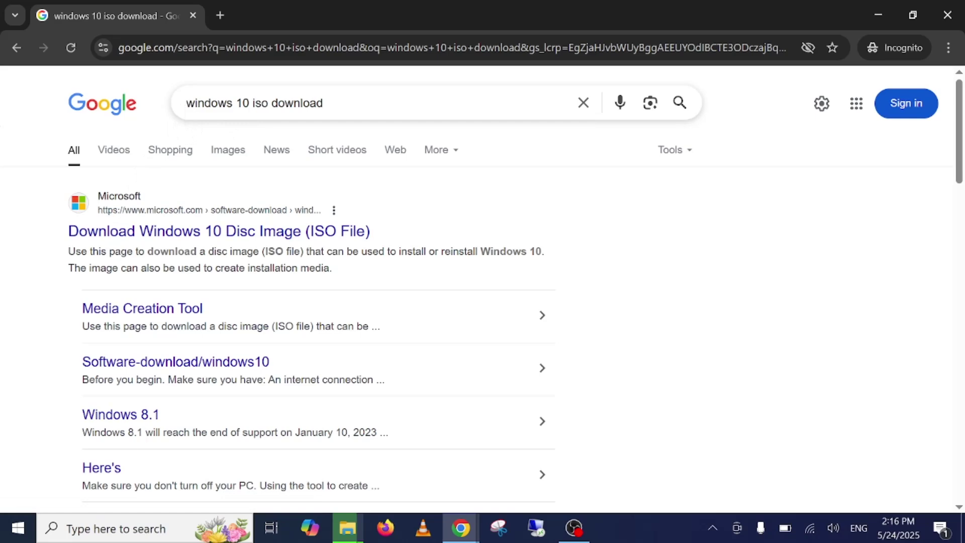
Download MediaCreationTool_22H2 (1).exe from the Create Windows 10 installation media section into Downloads.
click(324, 102)
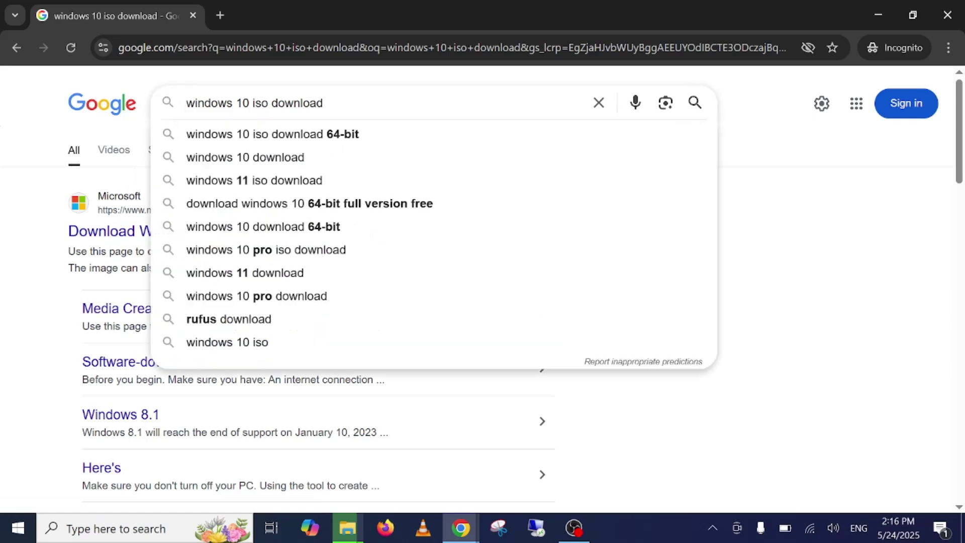
click(142, 91)
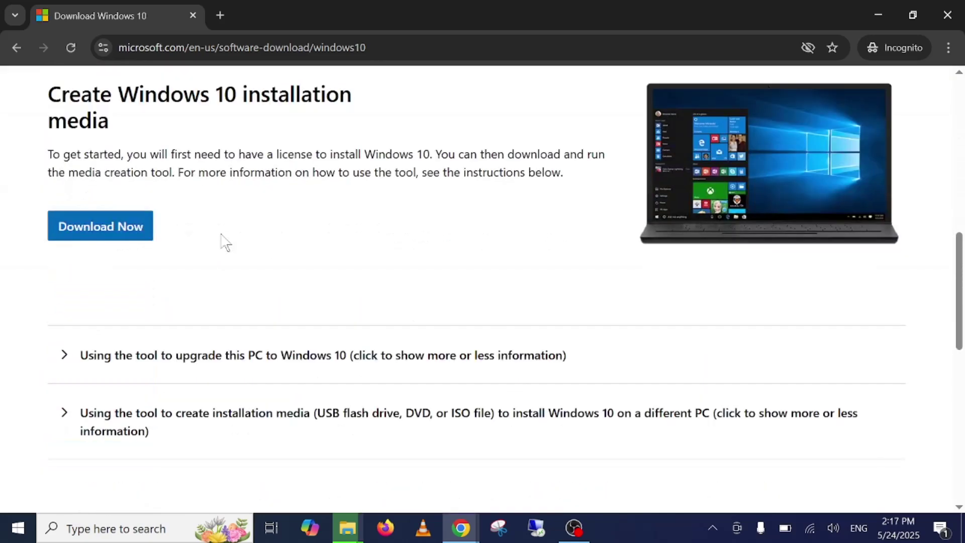
scroll(225, 242, down, 3)
scroll(236, 247, up, 13)
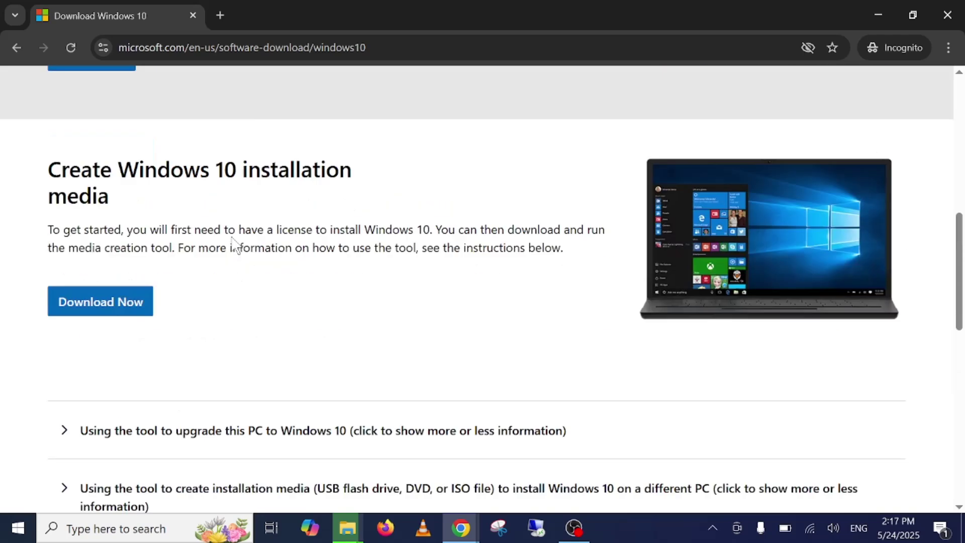
scroll(478, 289, down, 3)
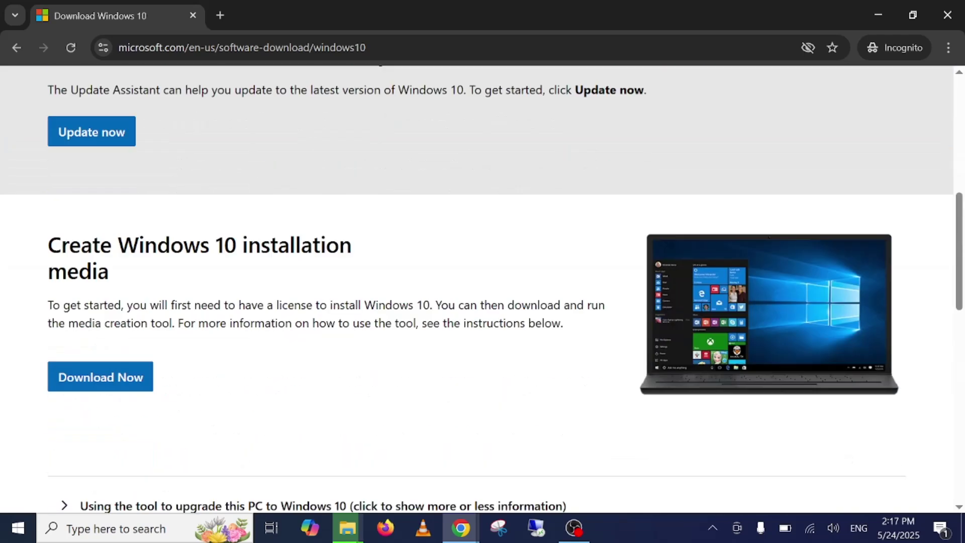
scroll(477, 289, down, 2)
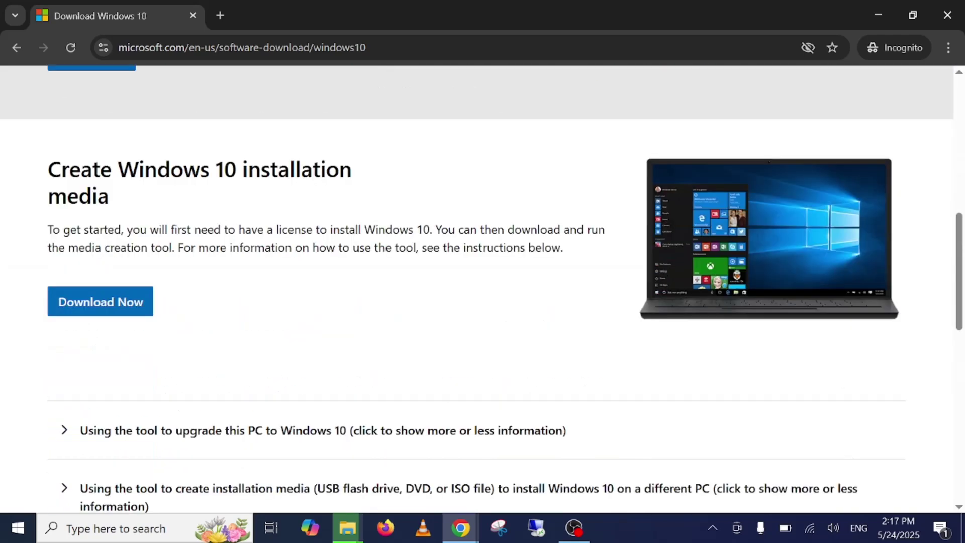
drag(48, 170, 349, 196)
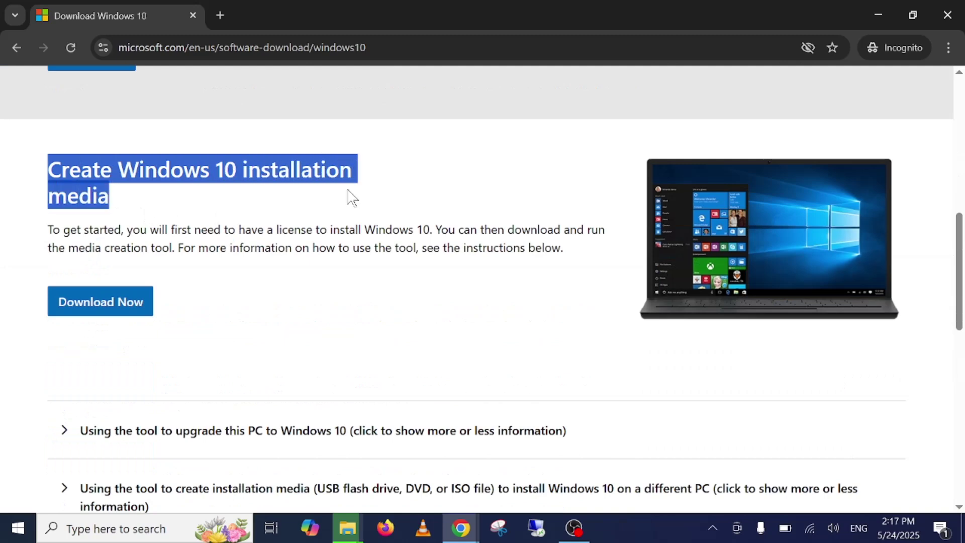
click(121, 304)
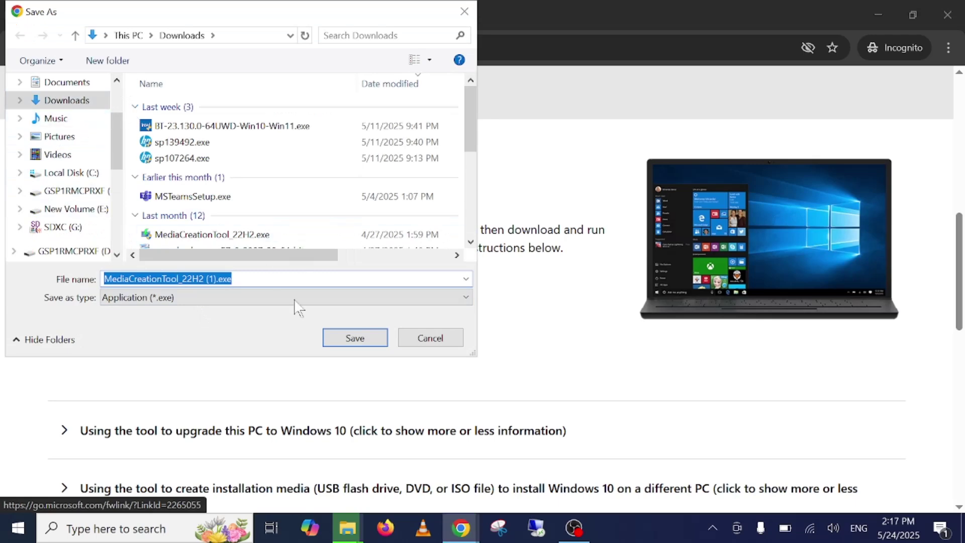
click(376, 337)
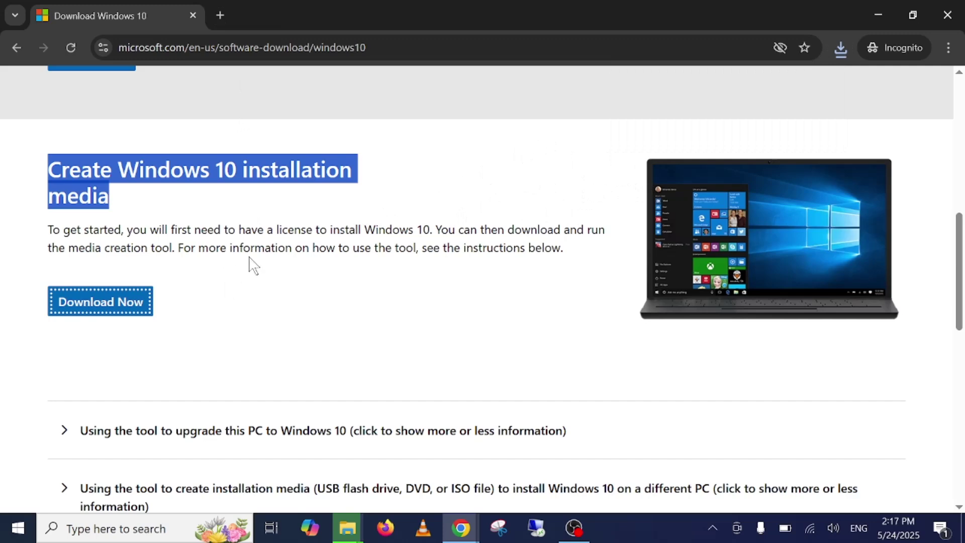
Open the GSP1RMCPRXF (D:) drive, select its 11 items, and go back up to This PC.
click(357, 528)
click(293, 463)
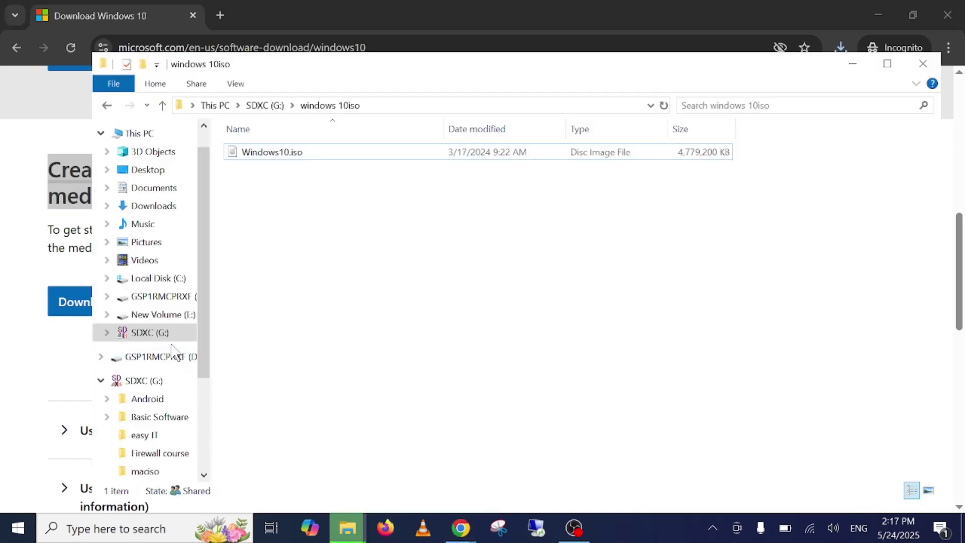
click(158, 133)
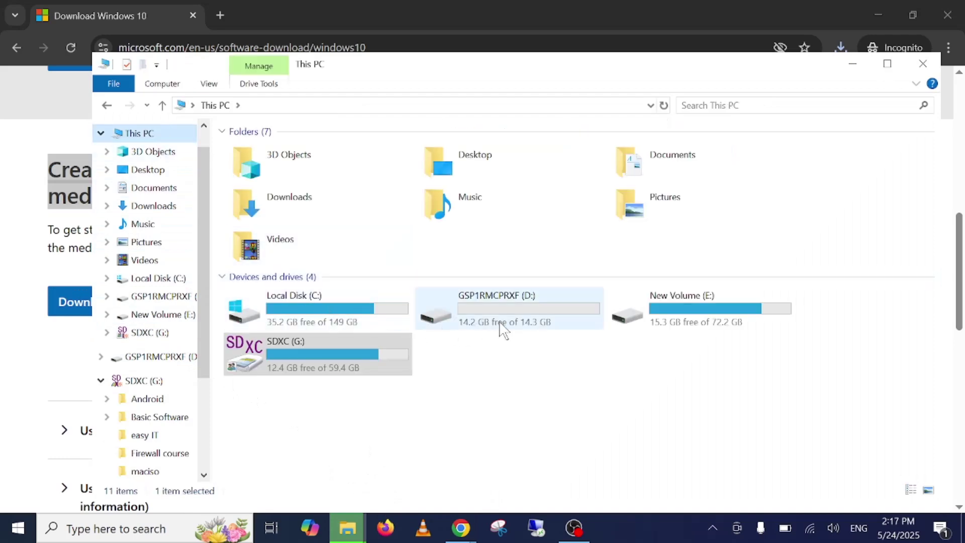
double_click(513, 321)
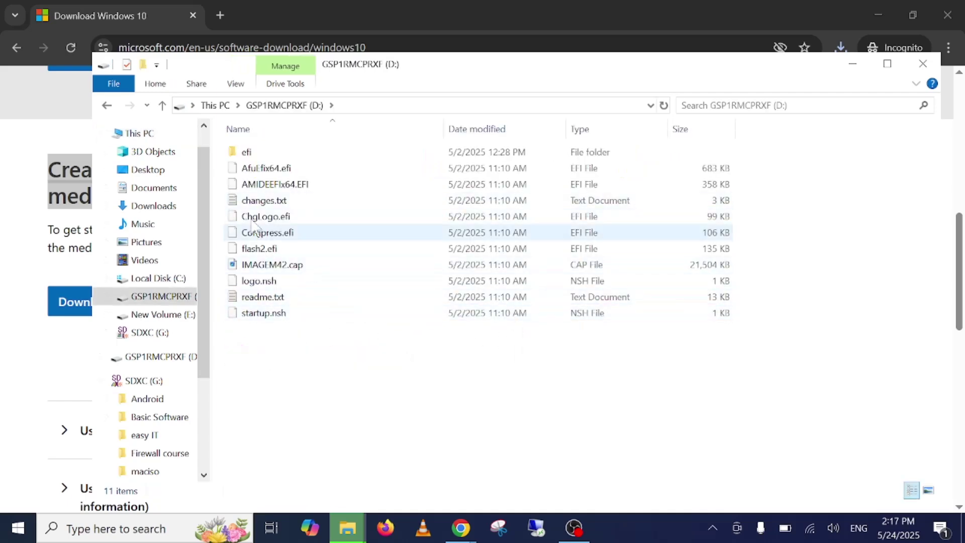
click(162, 105)
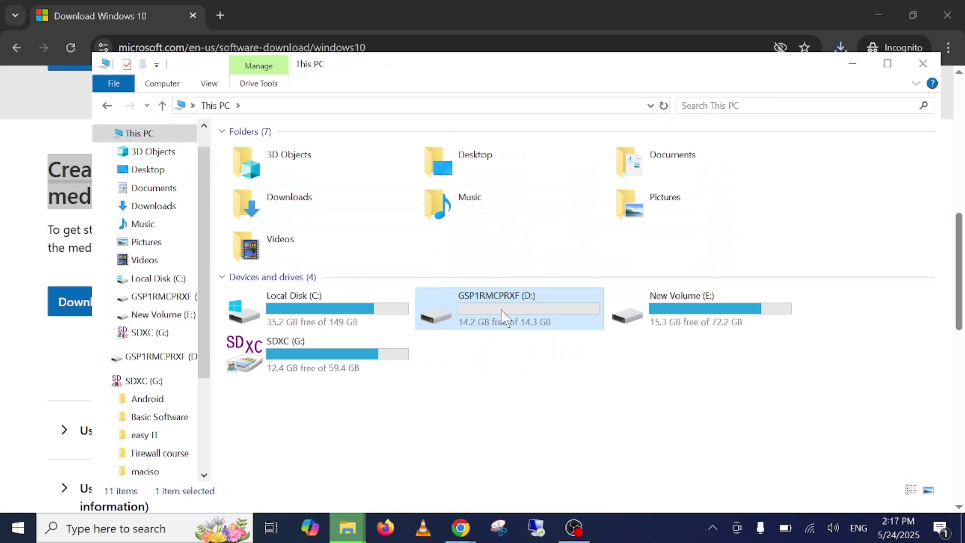
mouse_move(500, 309)
double_click(481, 305)
drag(305, 338, 277, 135)
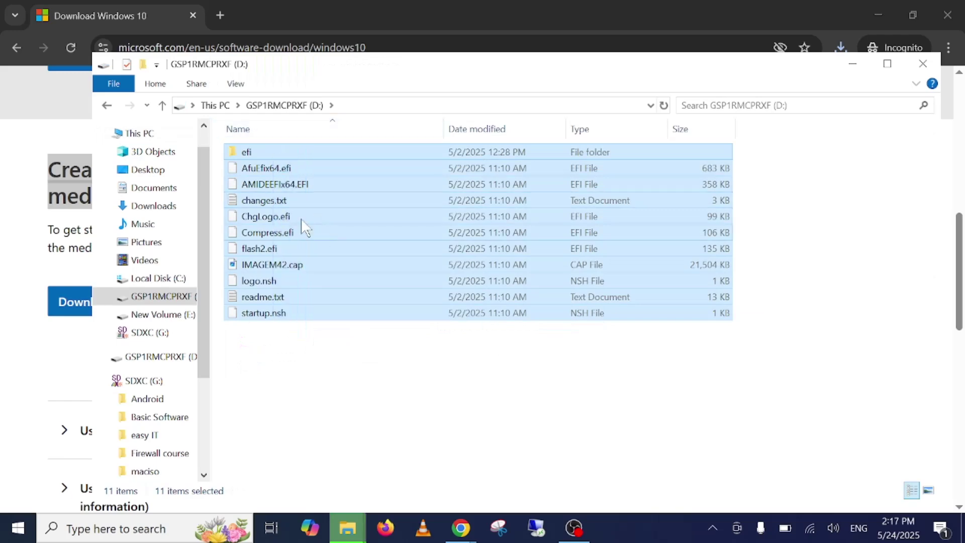
click(162, 105)
Run MediaCreationTool_22H2 (1).exe from the Downloads folder in File Explorer.
click(847, 69)
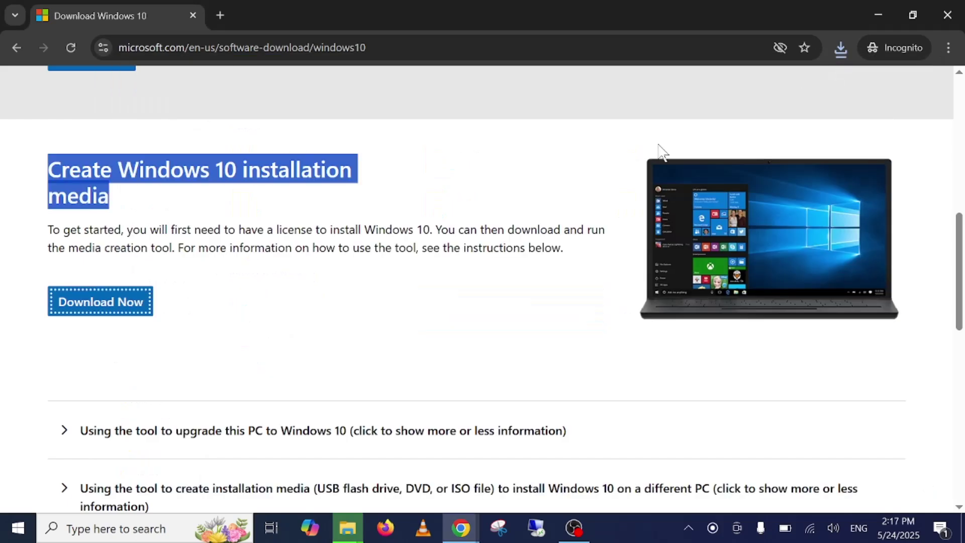
click(206, 290)
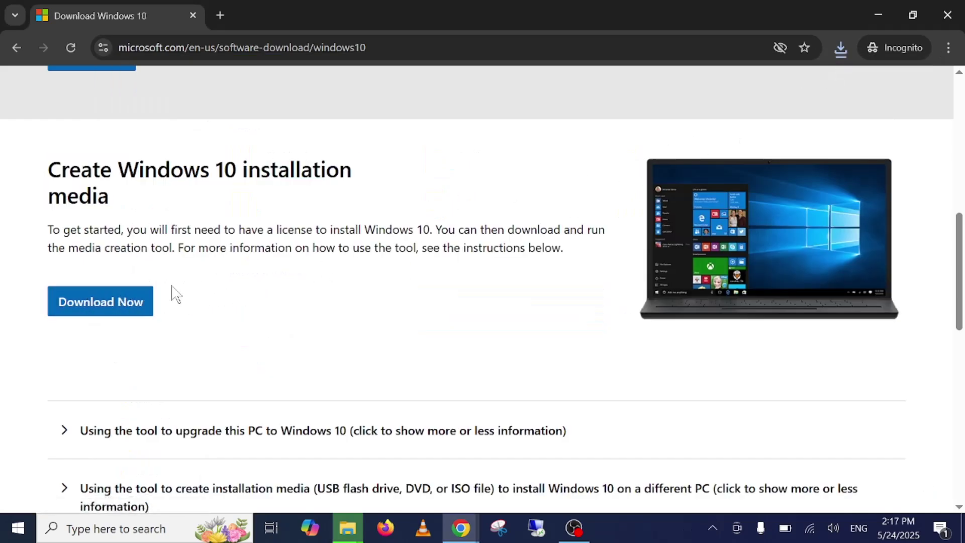
click(300, 458)
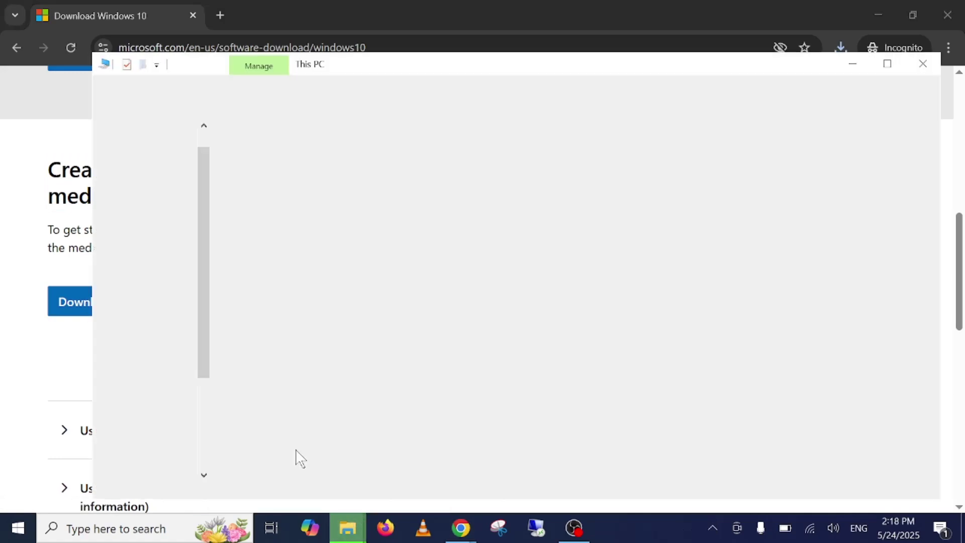
click(156, 207)
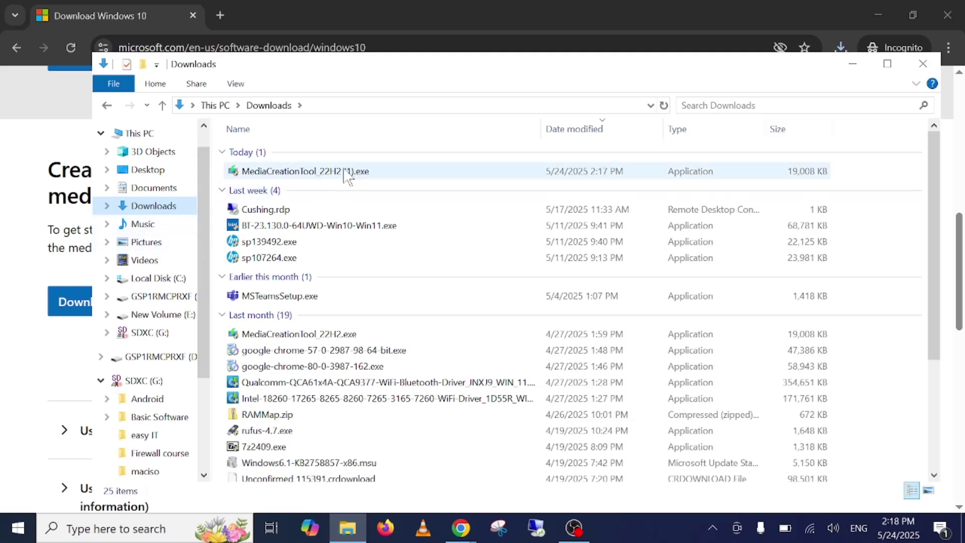
mouse_move(344, 173)
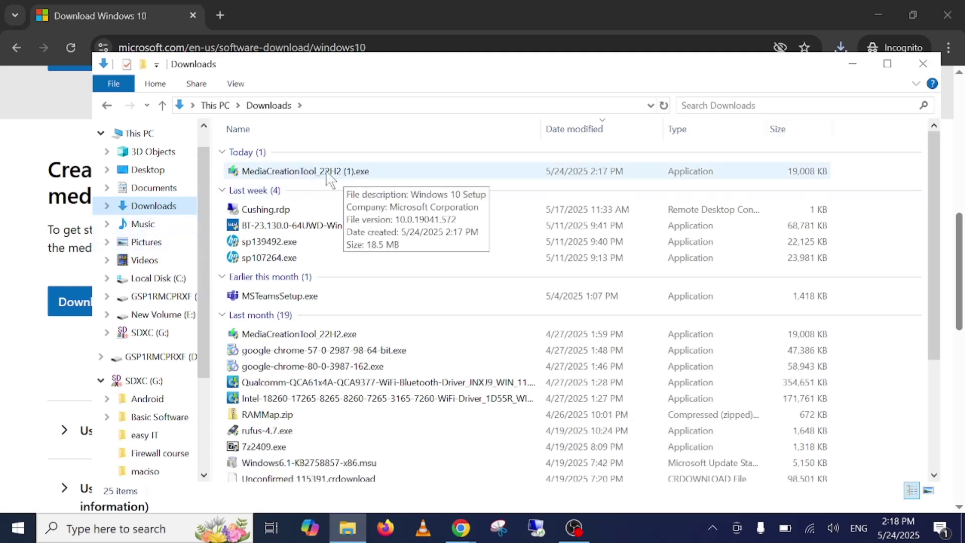
double_click(328, 174)
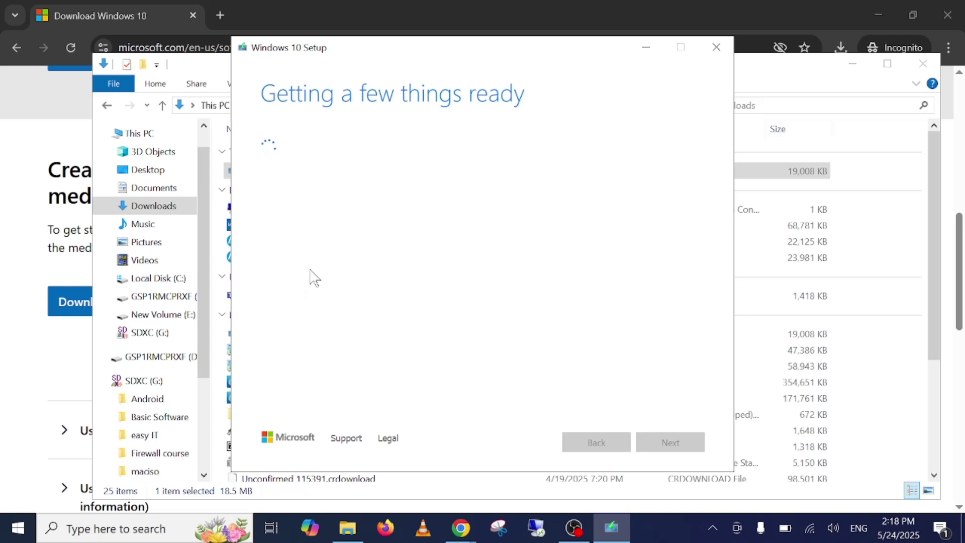
Accept the Windows 10 license terms and choose to create installation media for another PC.
click(75, 130)
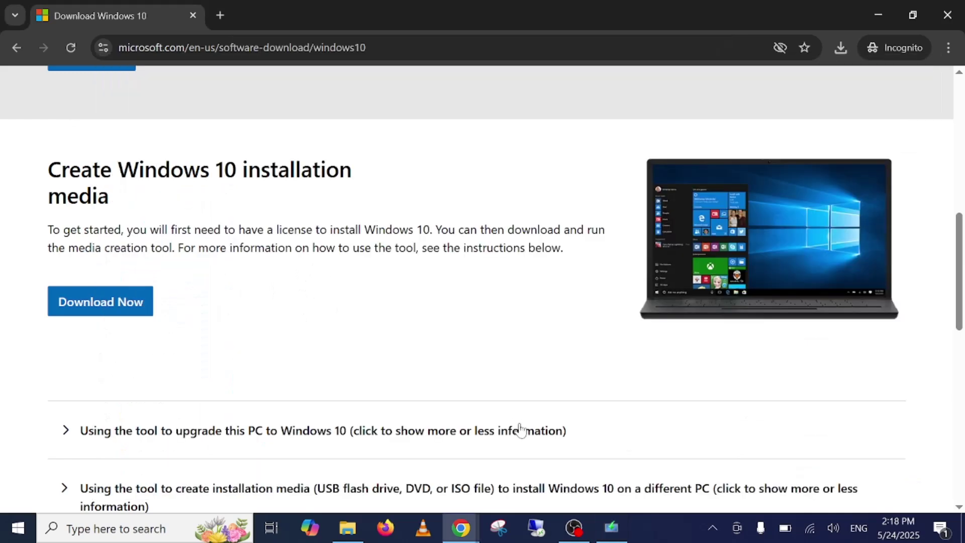
click(611, 526)
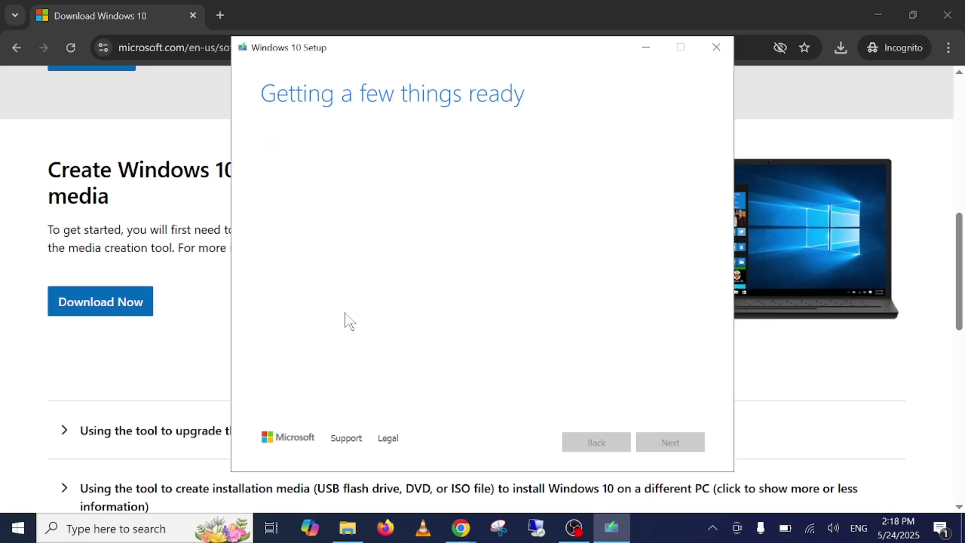
click(878, 15)
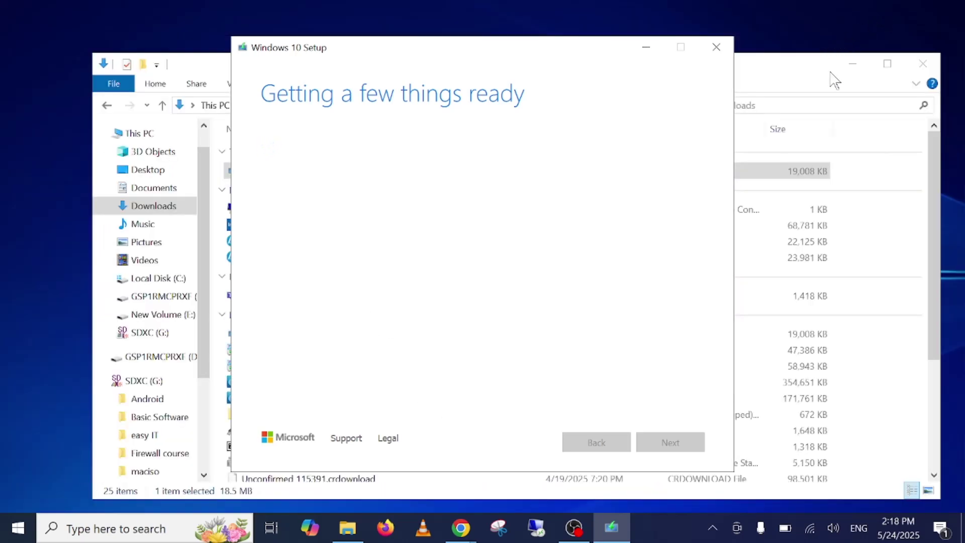
click(854, 63)
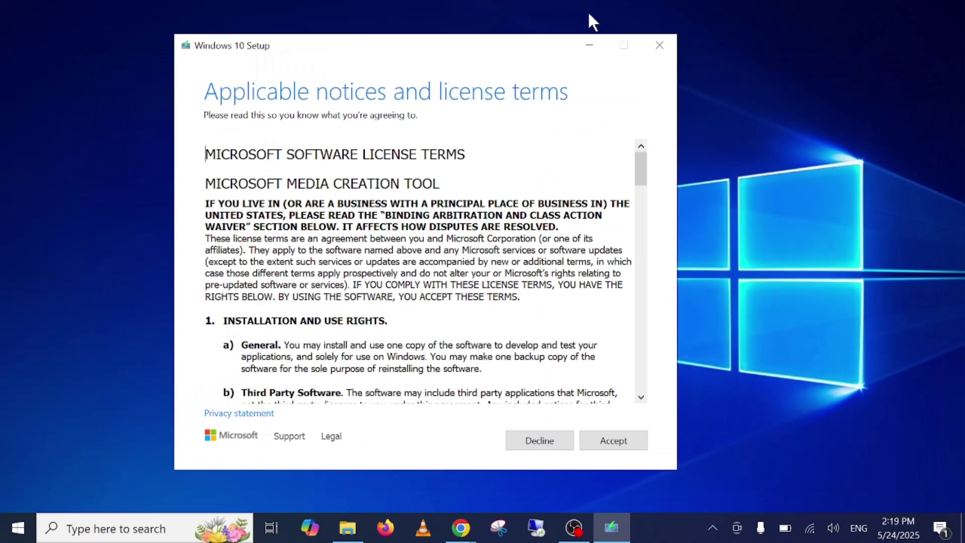
click(606, 449)
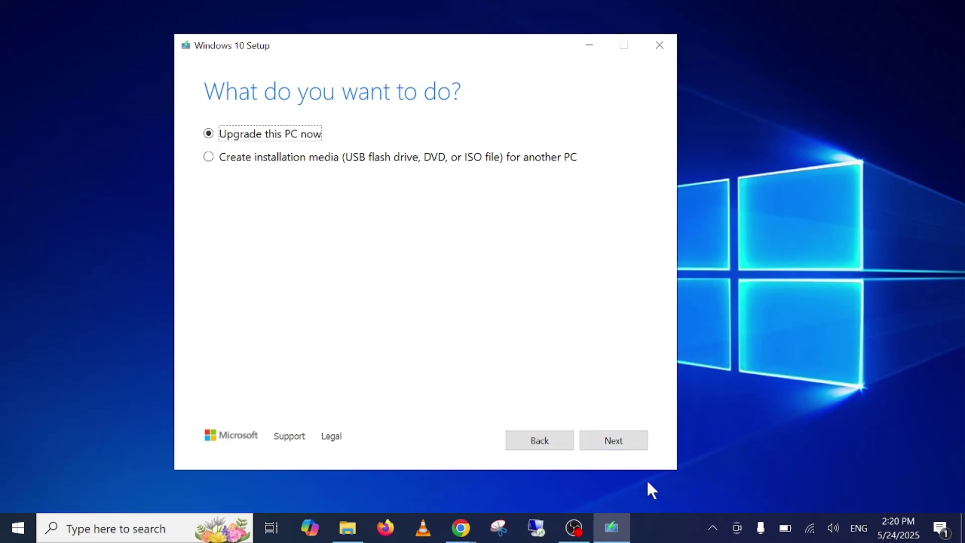
click(220, 162)
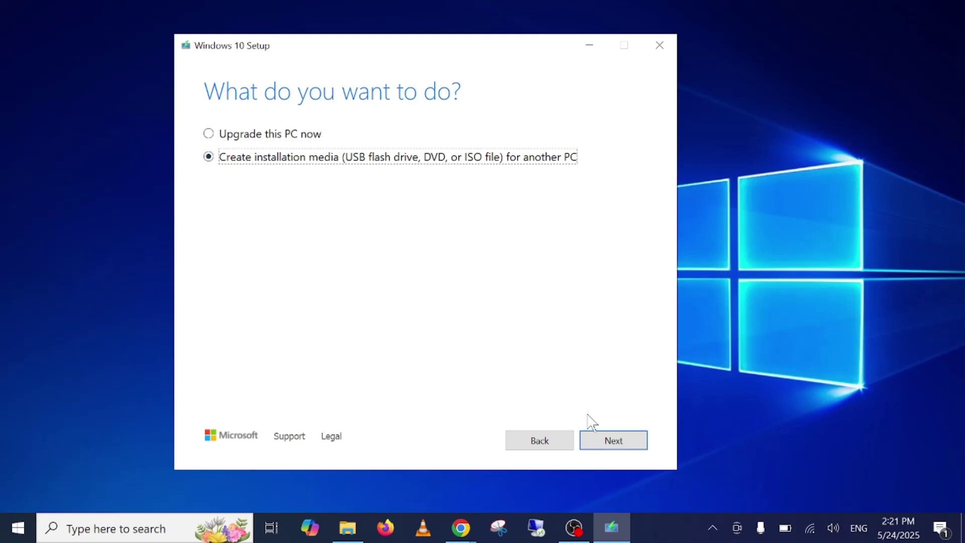
click(610, 440)
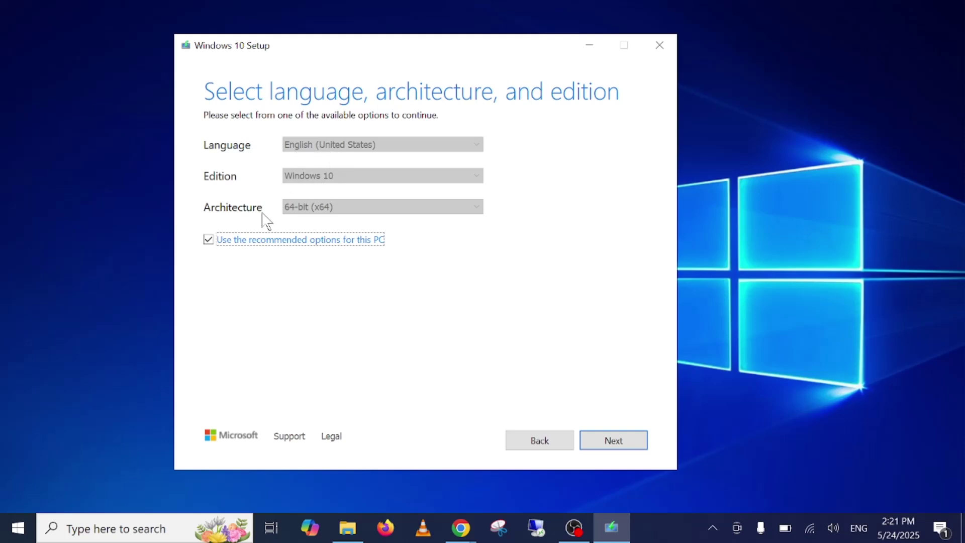
Keep the recommended language, edition and architecture, and choose USB flash drive as the media.
click(208, 240)
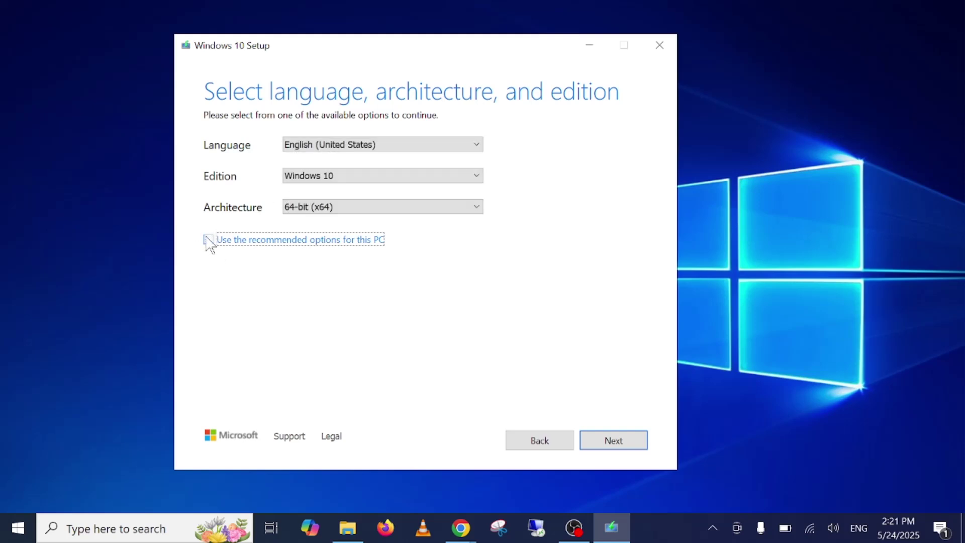
click(328, 147)
click(518, 136)
click(212, 247)
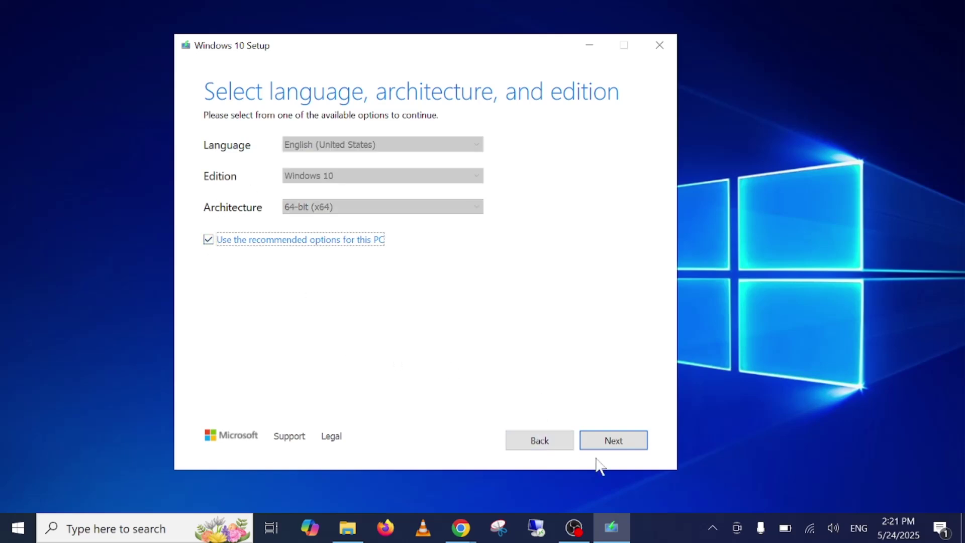
click(613, 436)
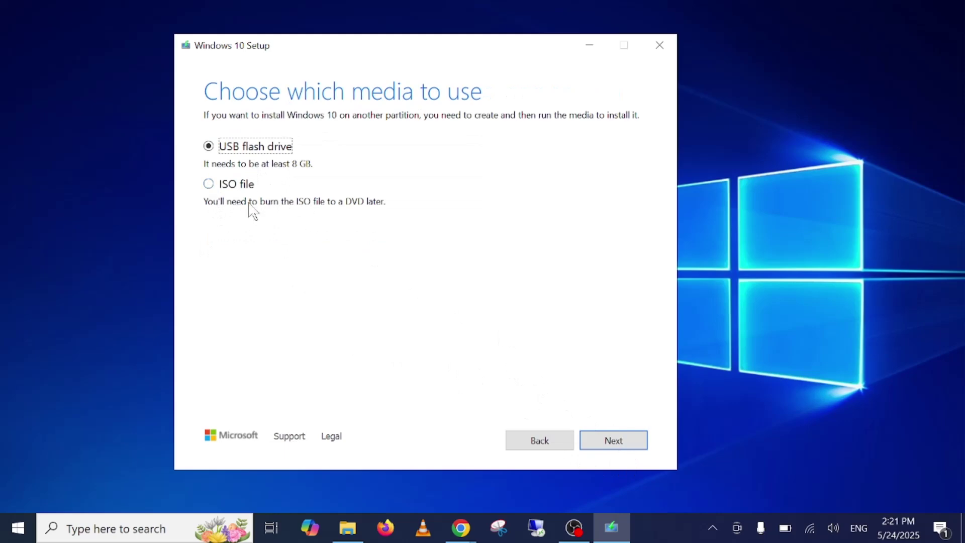
click(208, 183)
click(209, 147)
Check the drives in File Explorer, then pick D: (GSP1RMCPRXF) as target and start the download.
click(616, 440)
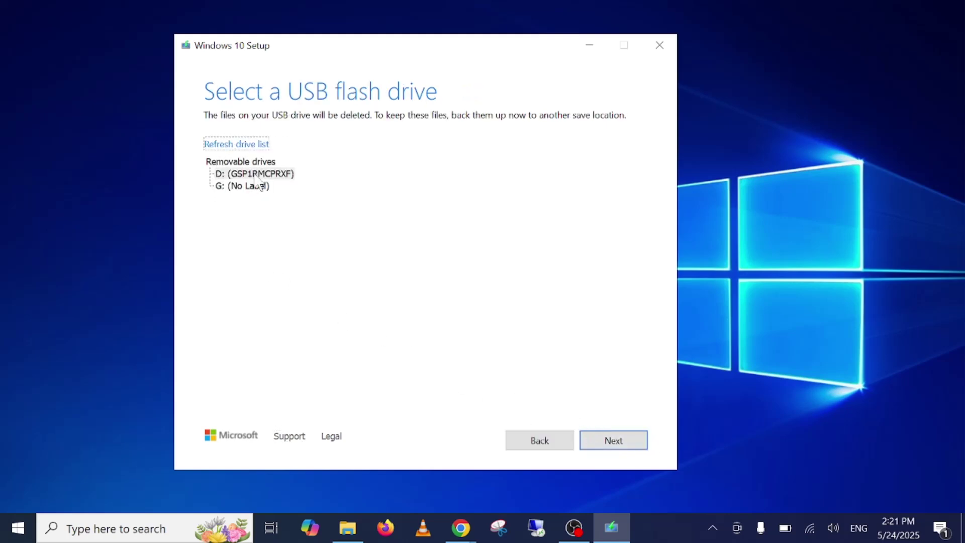
click(242, 187)
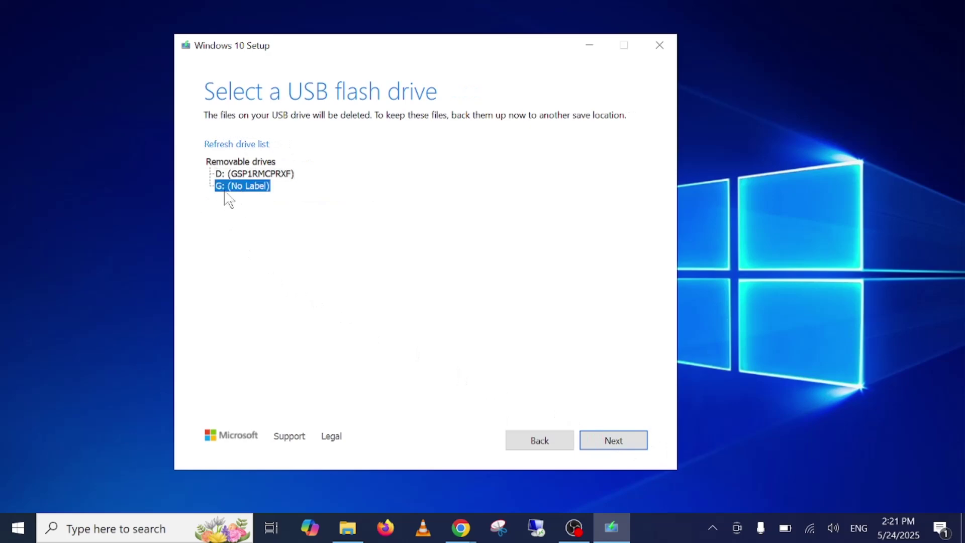
click(348, 528)
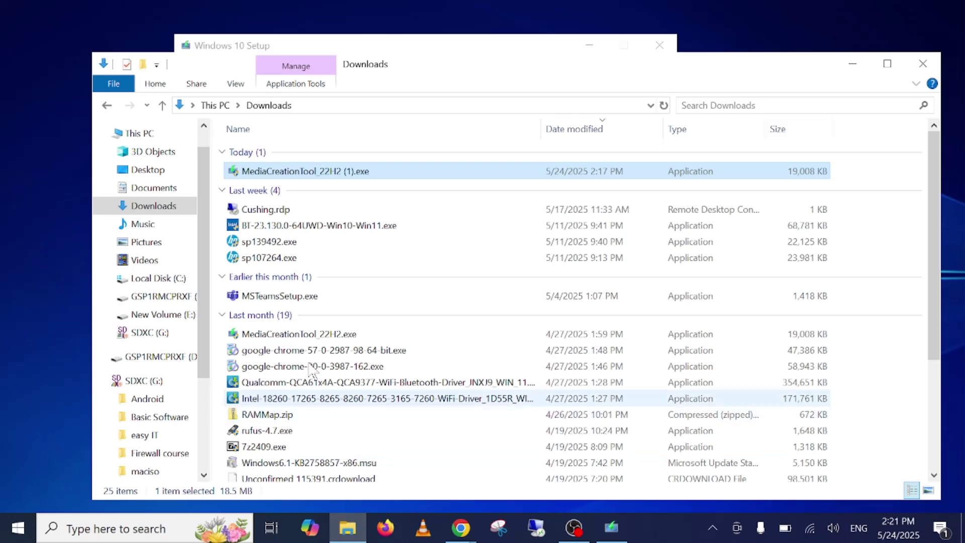
scroll(131, 371, down, 1)
click(145, 337)
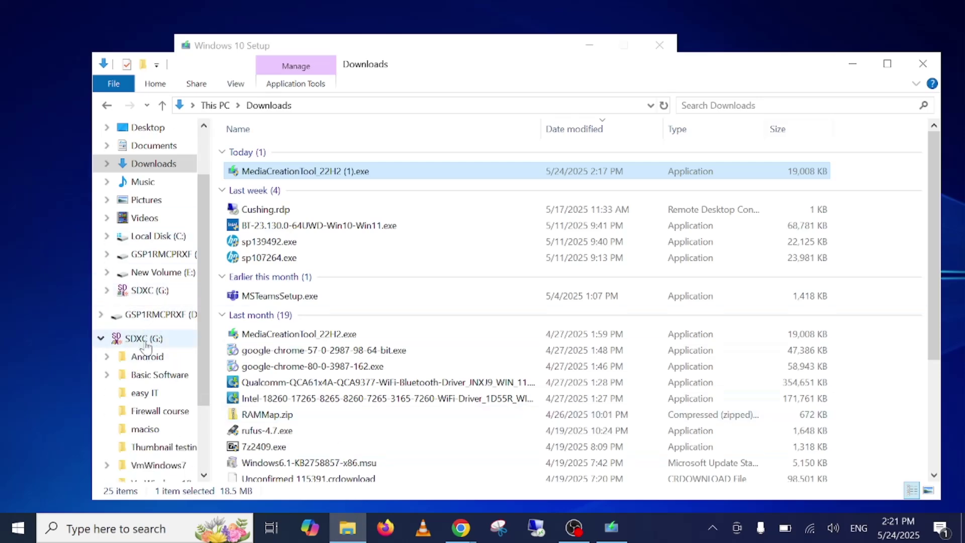
scroll(151, 241, up, 2)
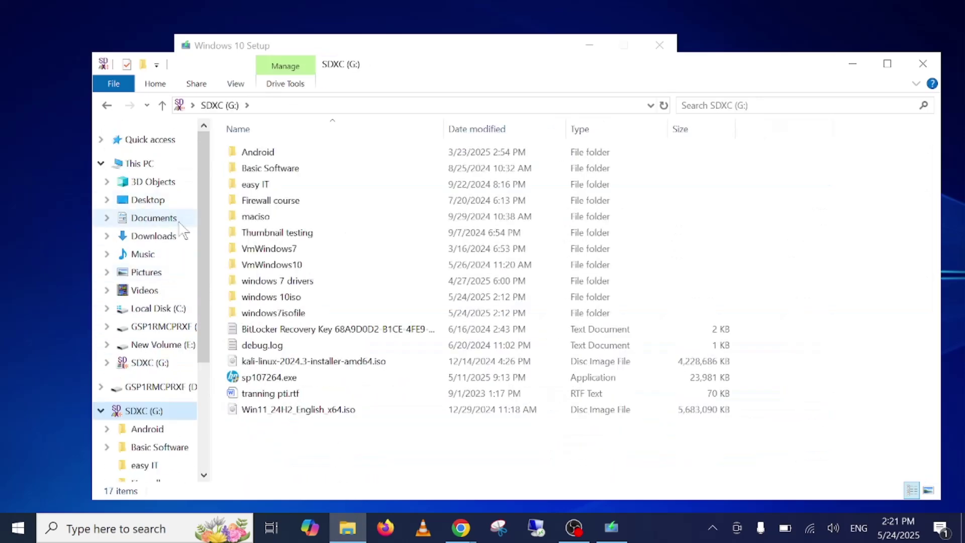
click(130, 166)
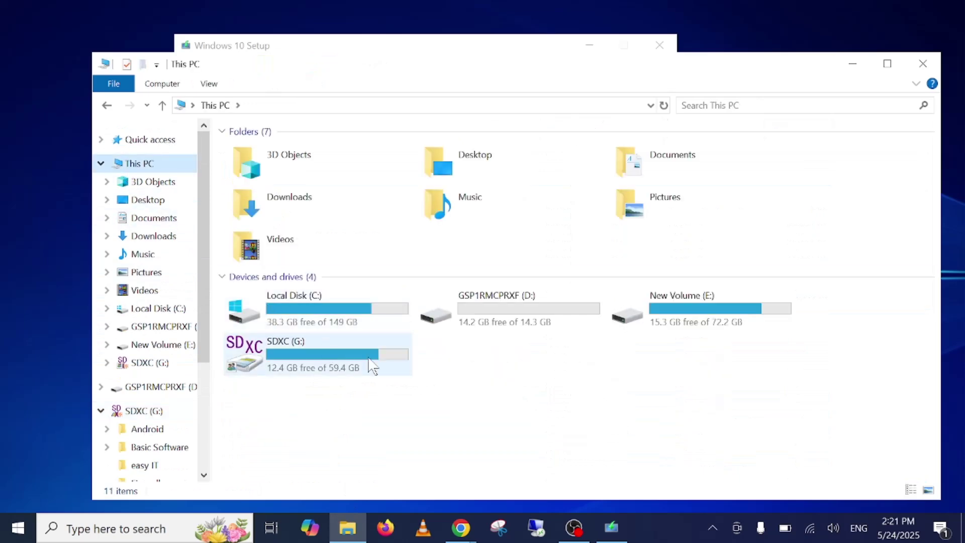
click(518, 314)
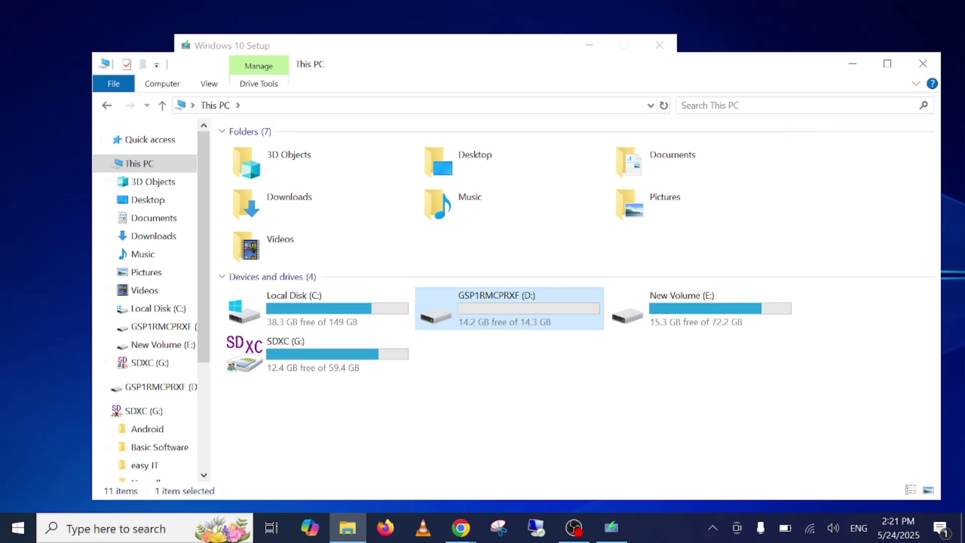
click(852, 63)
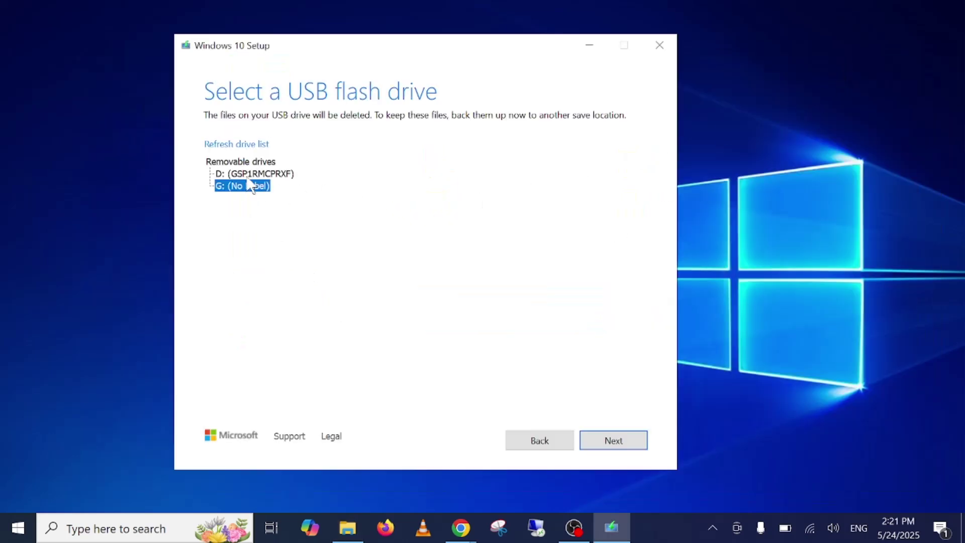
click(248, 176)
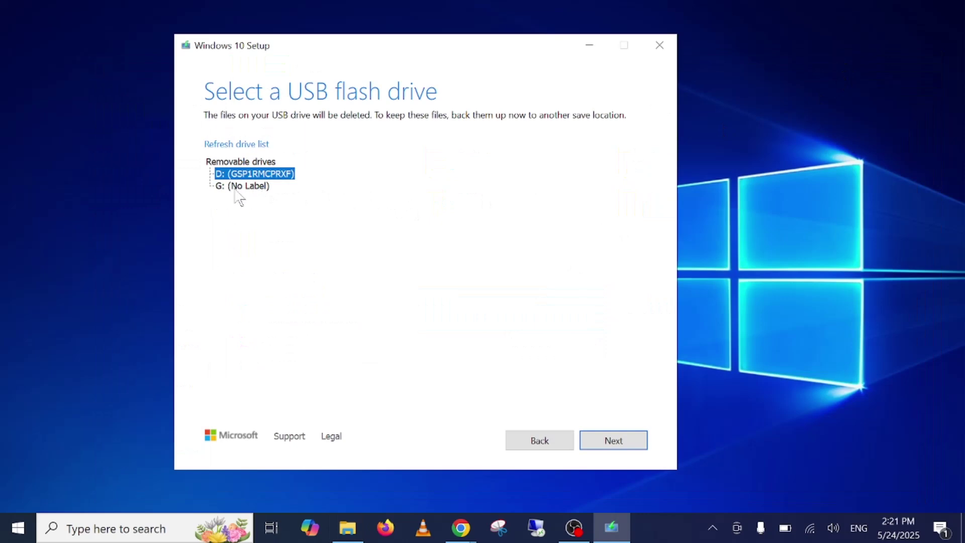
click(623, 448)
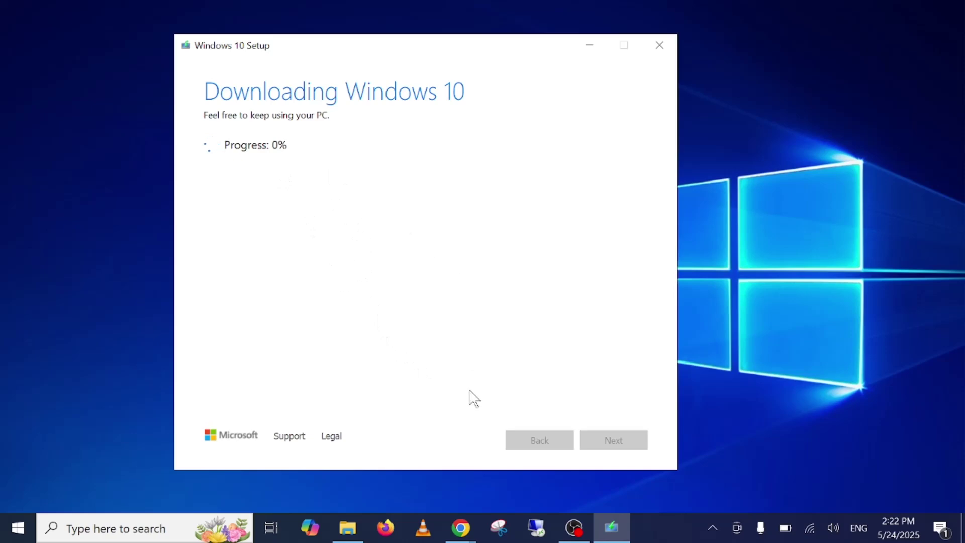
Search 'rufus download' and save the Standard rufus-4.7.exe from rufus.ie to Downloads.
click(474, 517)
click(532, 471)
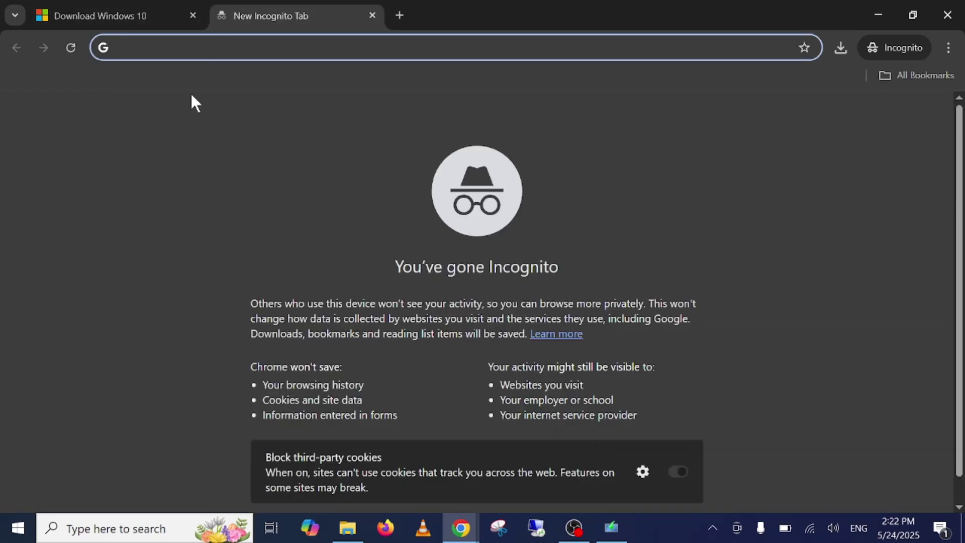
text(rufus download)
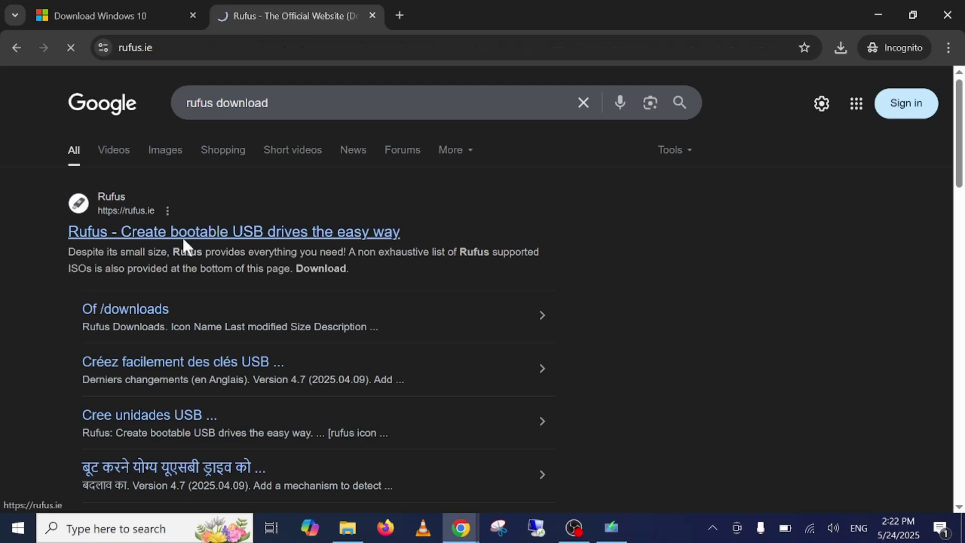
scroll(183, 239, down, 15)
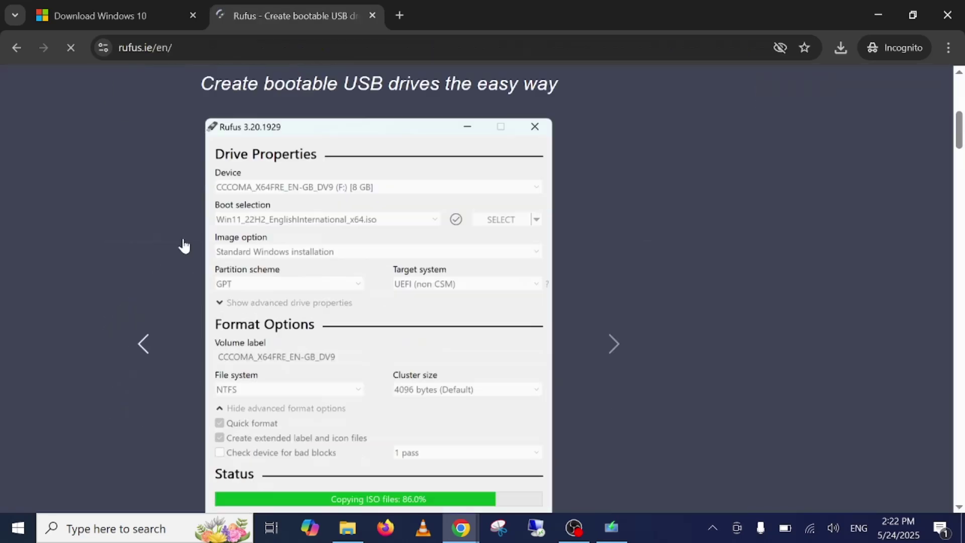
scroll(184, 246, down, 3)
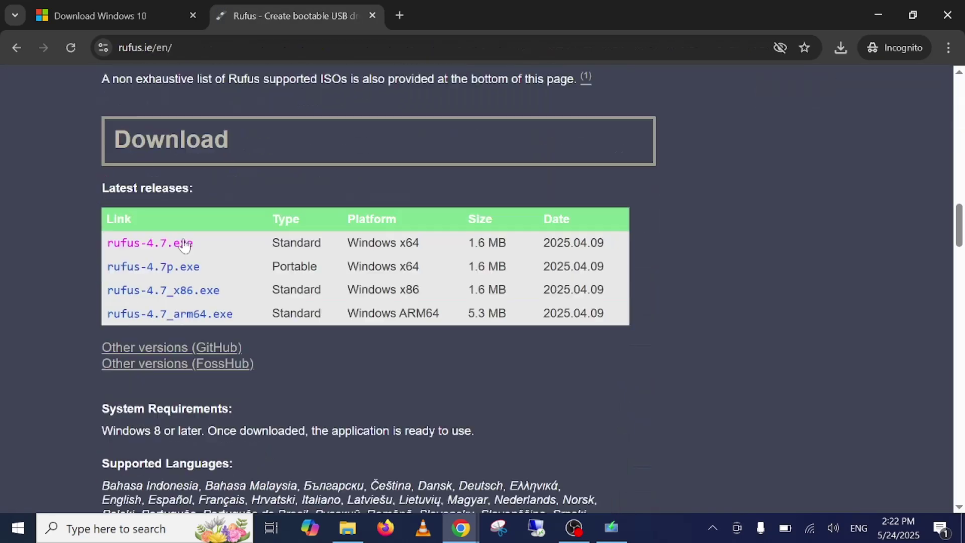
double_click(296, 242)
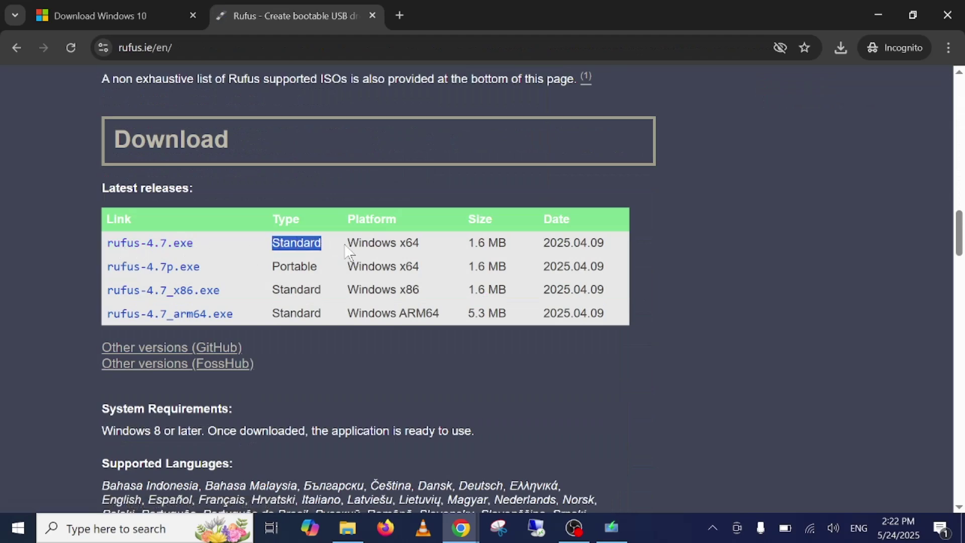
click(161, 246)
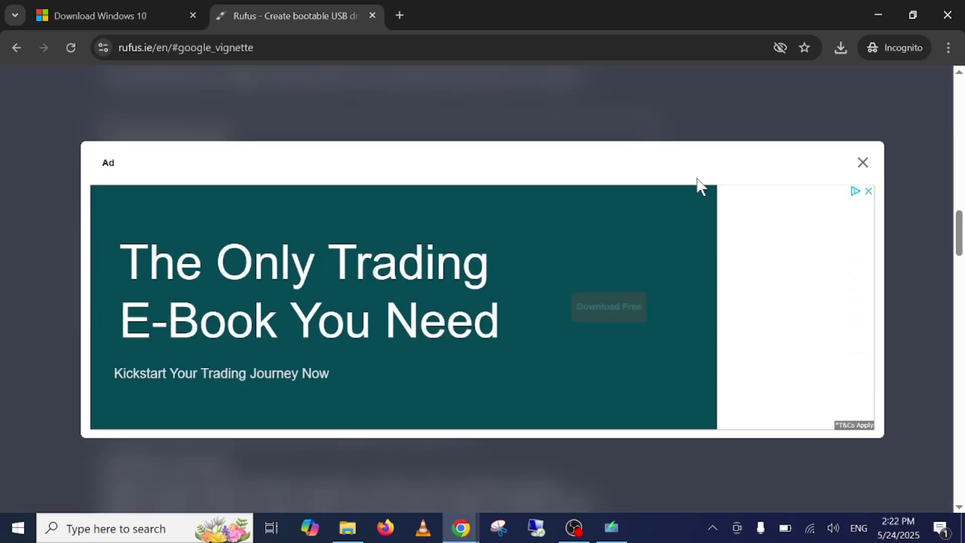
click(862, 162)
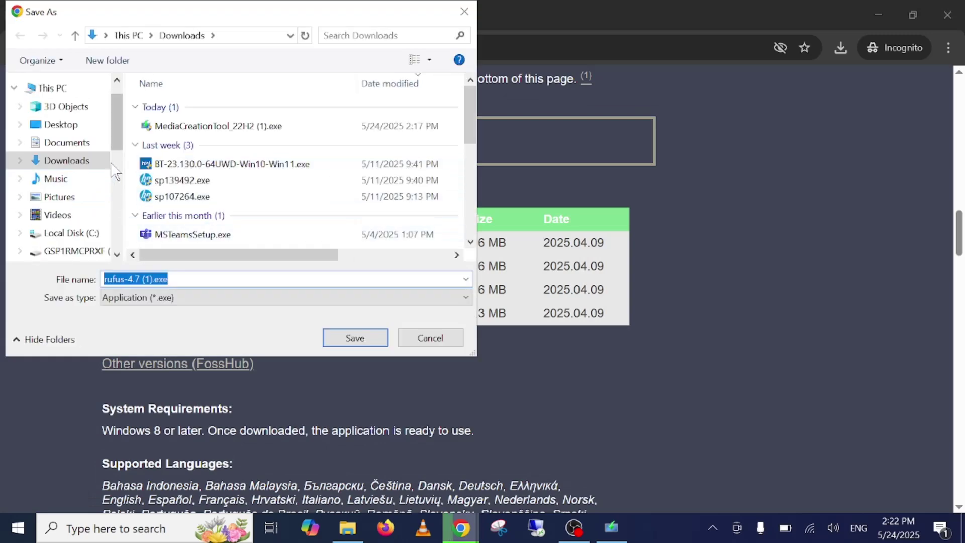
click(374, 335)
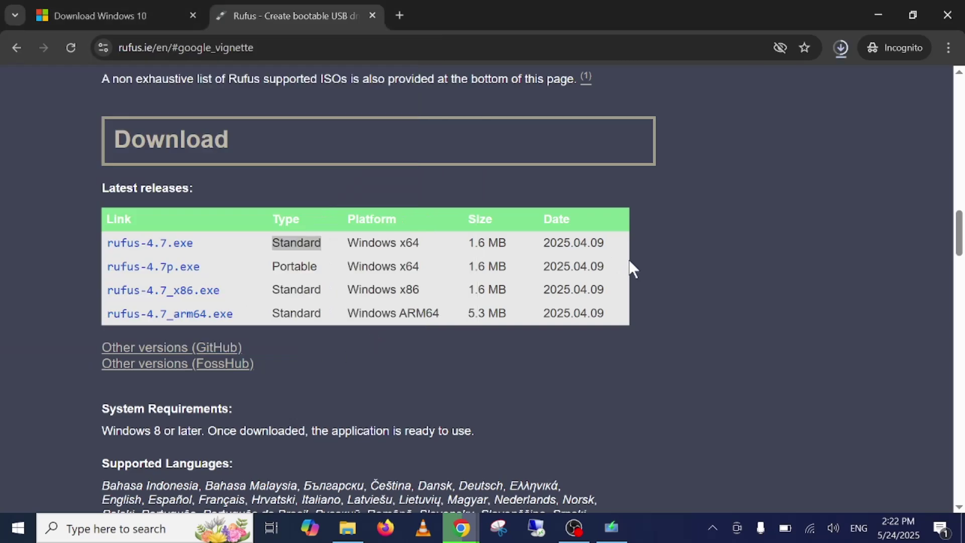
click(877, 14)
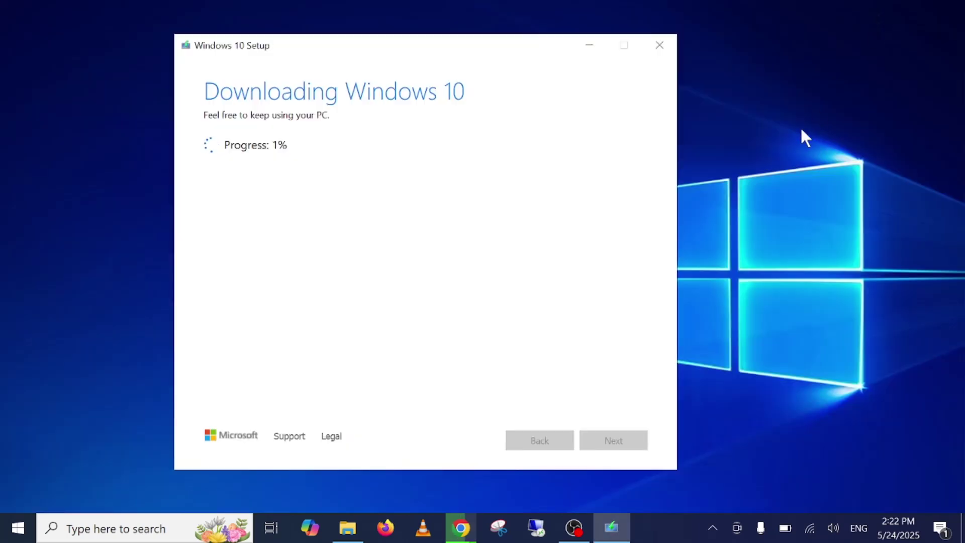
click(347, 528)
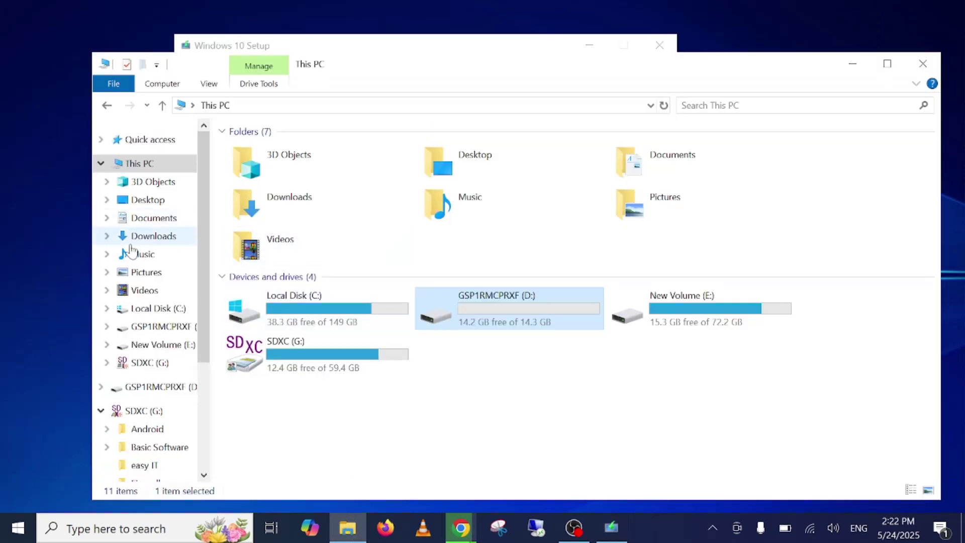
click(154, 244)
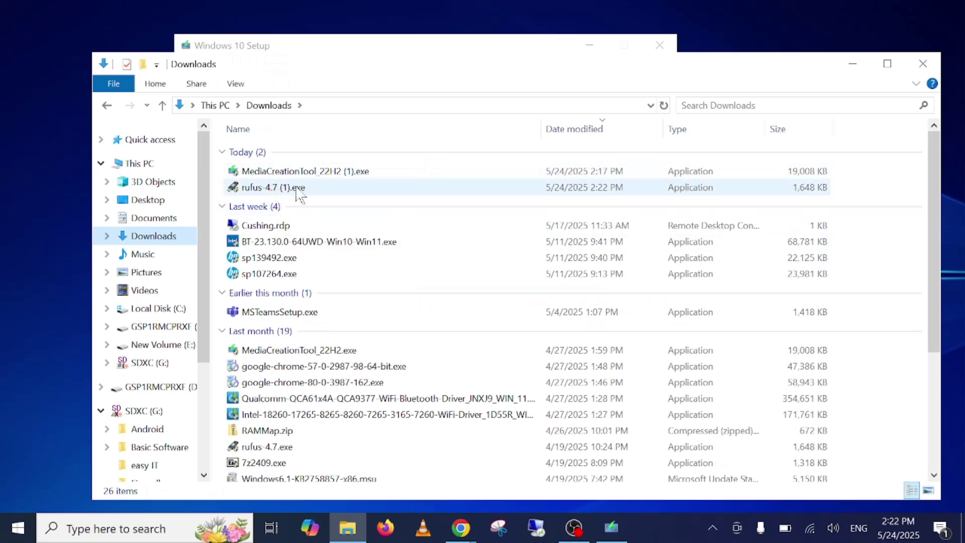
mouse_move(296, 198)
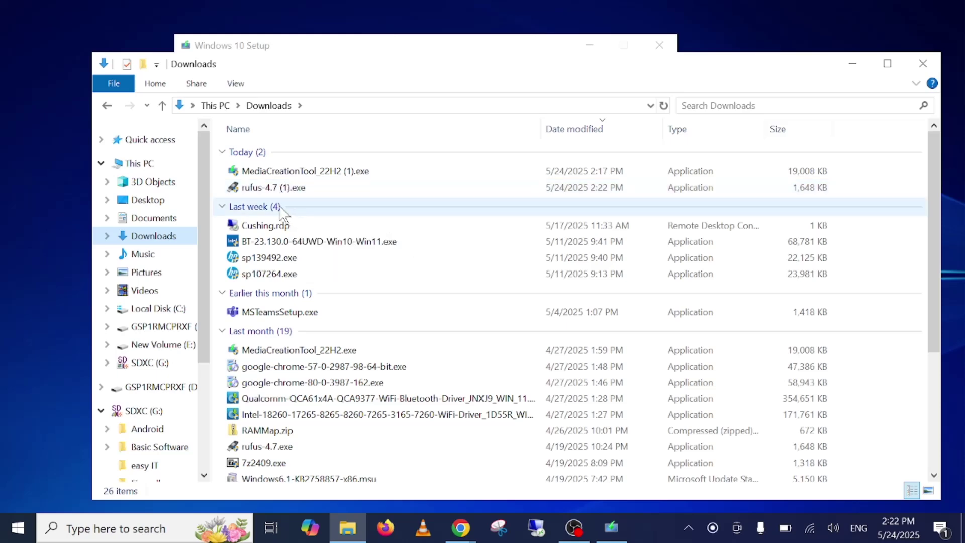
click(853, 64)
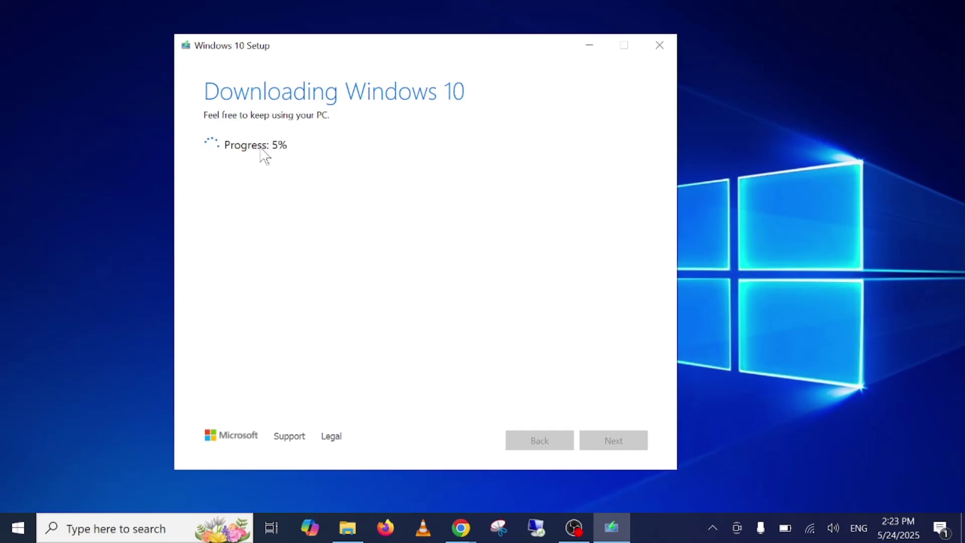
Quit Windows 10 Setup at 5% and bring up the Downloads folder in File Explorer.
click(659, 50)
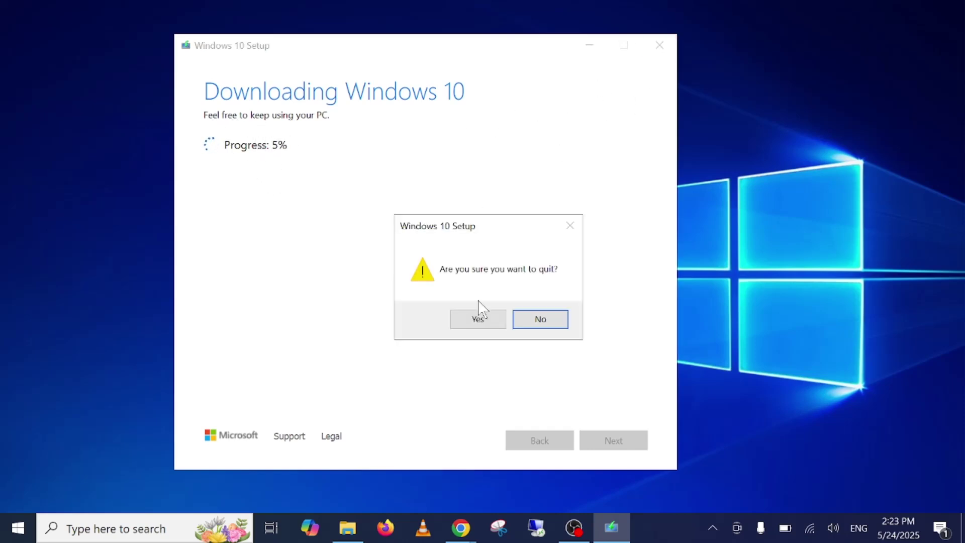
click(477, 319)
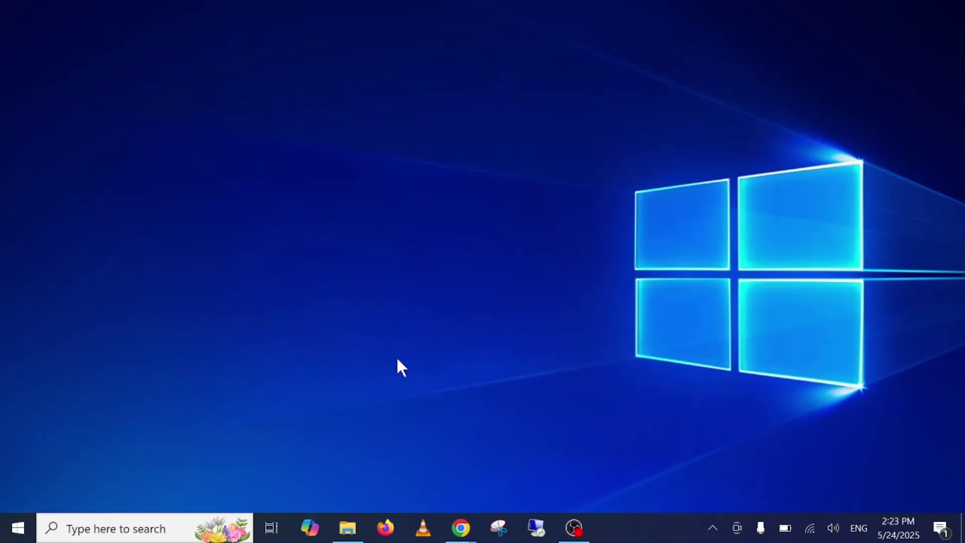
click(349, 528)
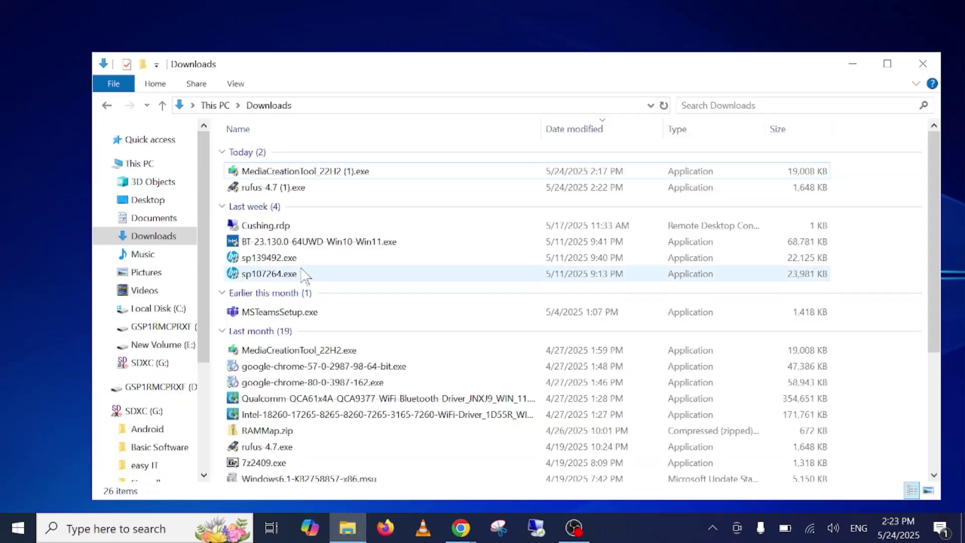
Launch rufus-4.7 (1).exe and load Windows10.iso from SDXC (G:) > windows 10iso as the image.
double_click(297, 188)
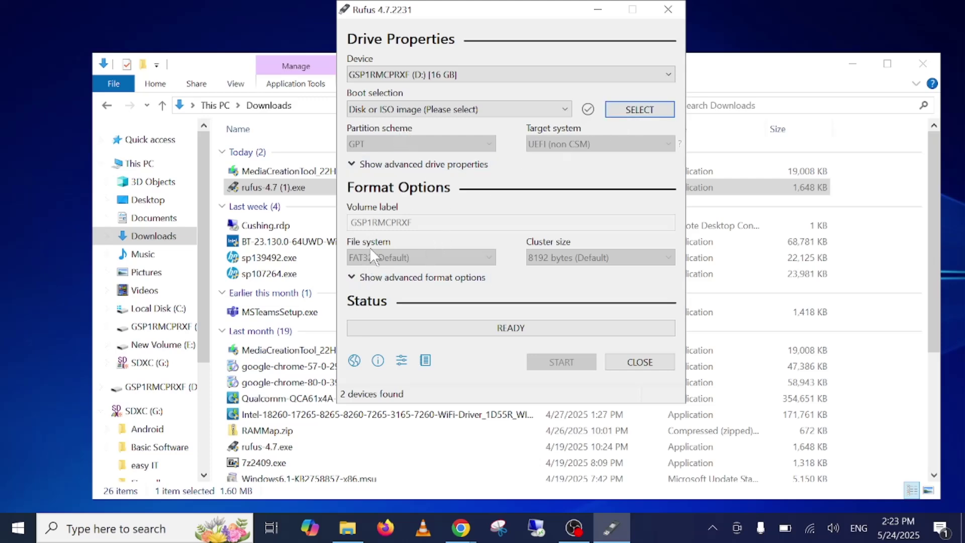
click(639, 111)
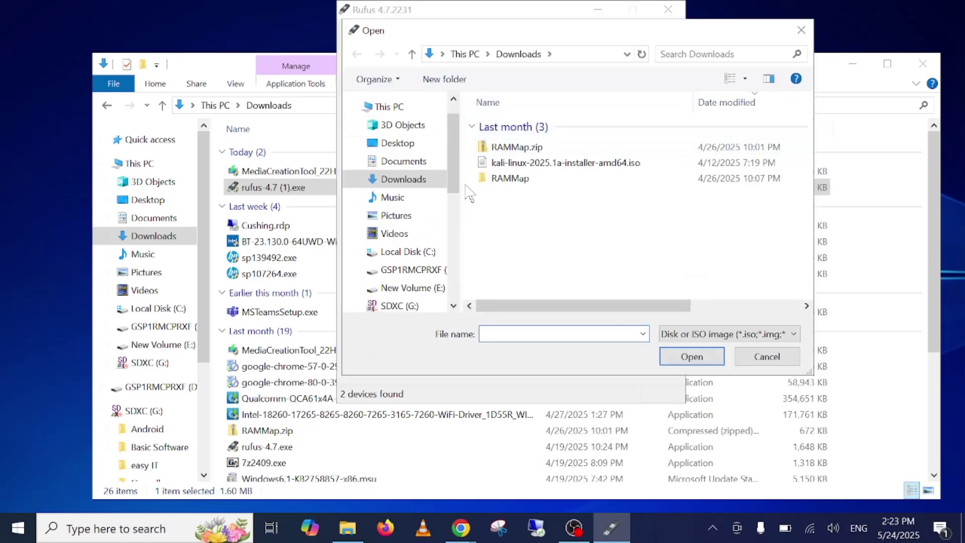
scroll(388, 265, down, 2)
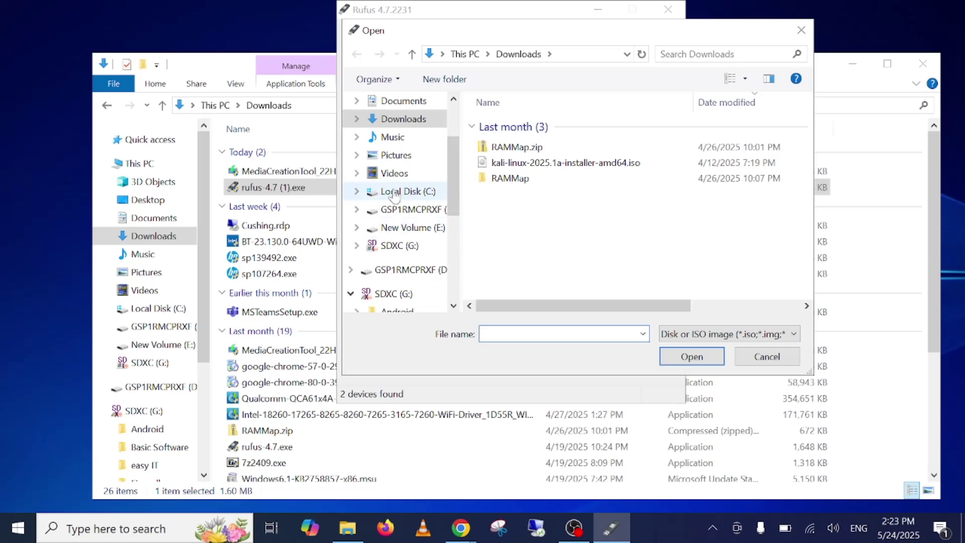
scroll(390, 200, up, 1)
scroll(390, 199, up, 3)
click(388, 136)
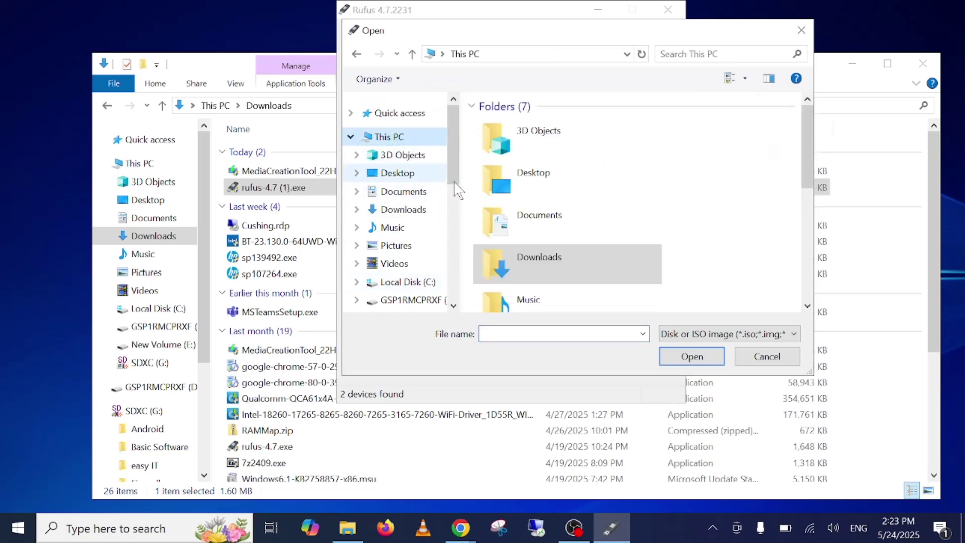
scroll(580, 216, down, 3)
double_click(537, 282)
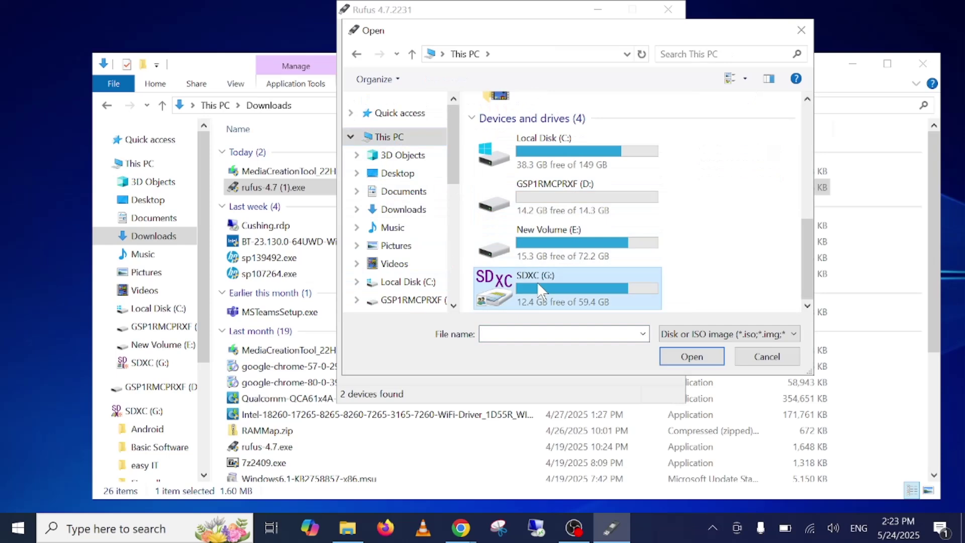
double_click(541, 266)
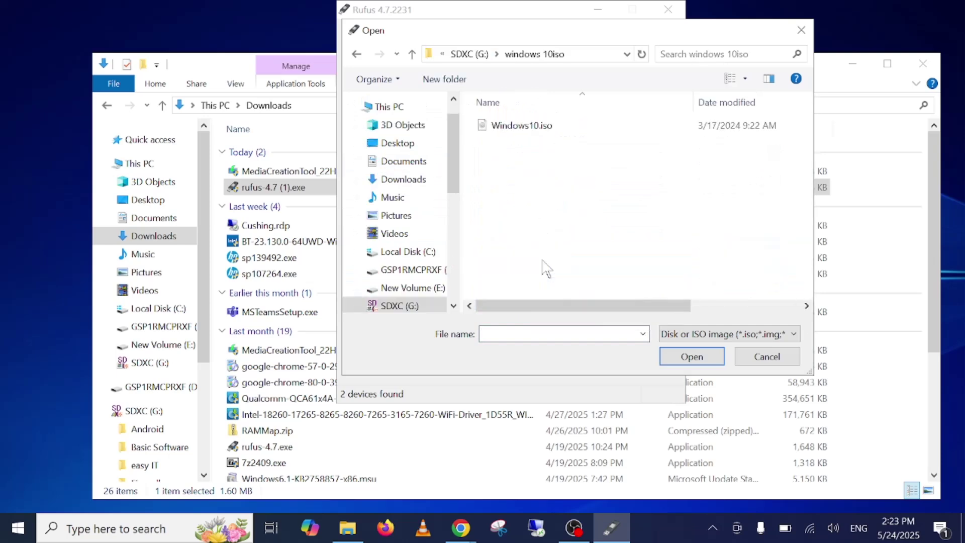
click(536, 131)
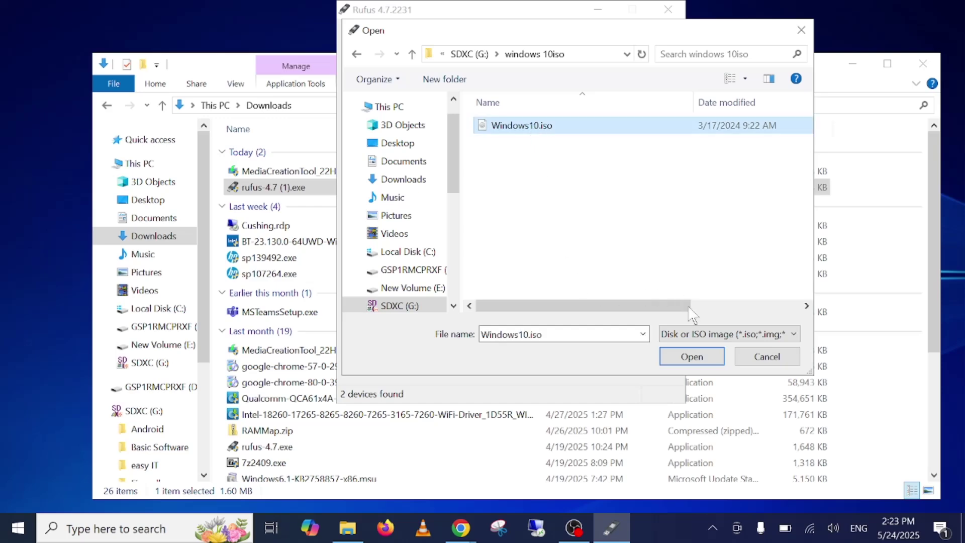
click(693, 358)
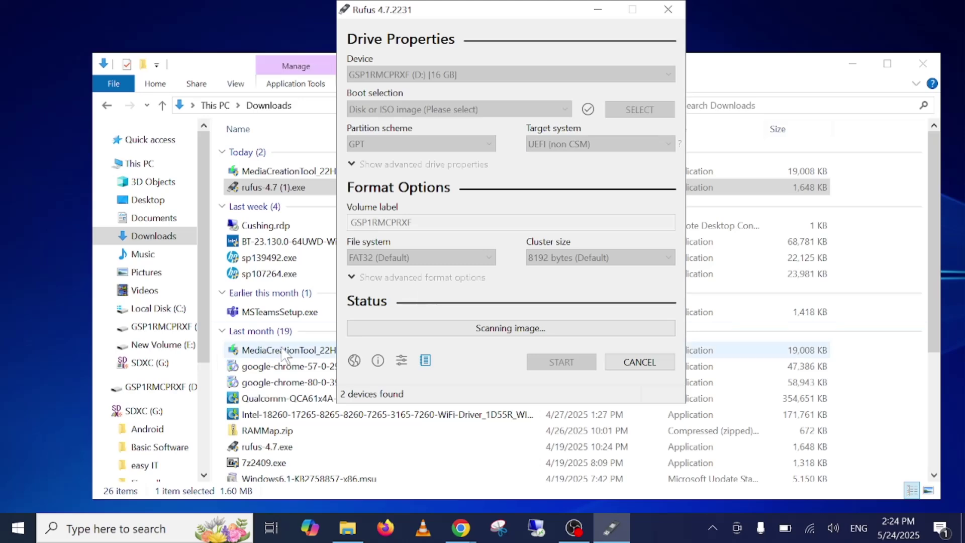
Minimize File Explorer, move Rufus to the left and refresh the desktop.
scroll(285, 352, down, 4)
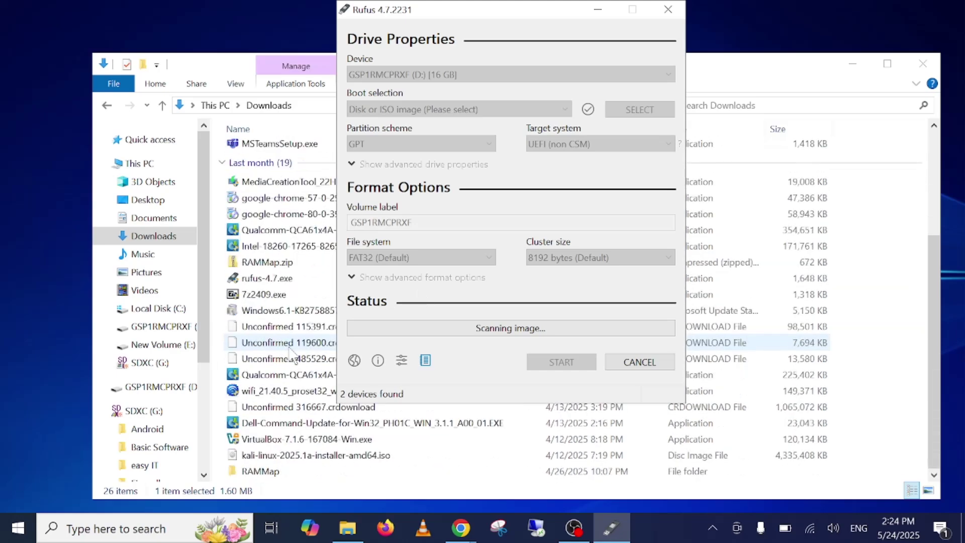
scroll(289, 351, up, 5)
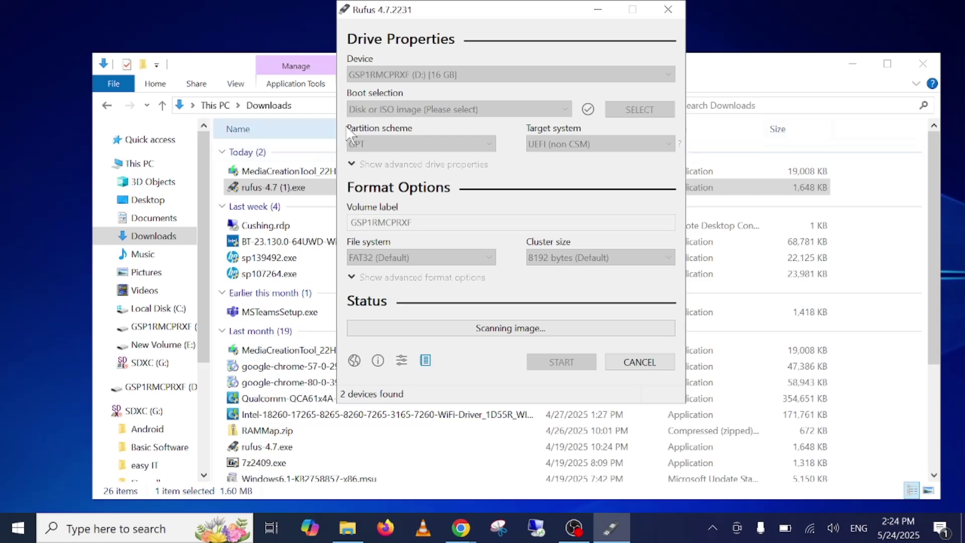
click(853, 64)
drag(539, 8, 358, 58)
right_click(600, 118)
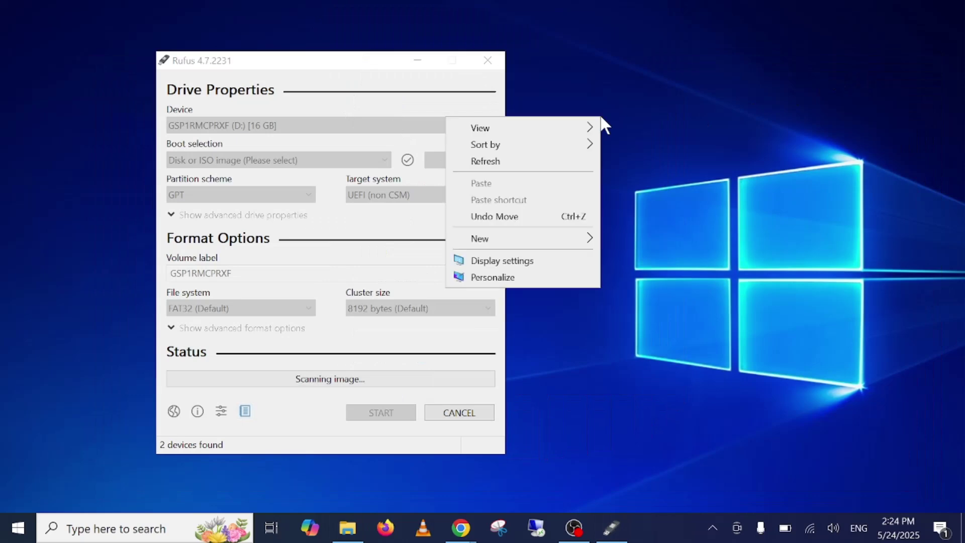
click(491, 162)
right_click(612, 170)
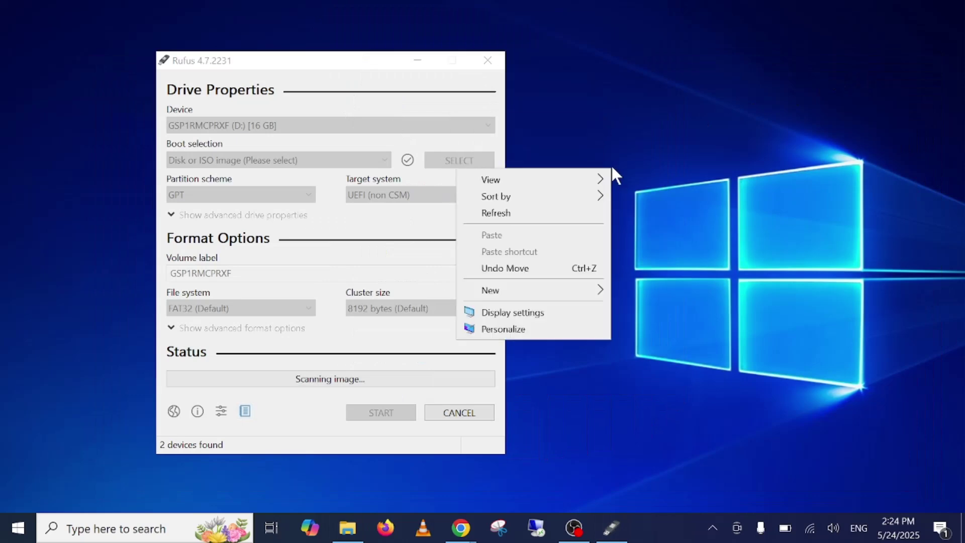
click(505, 212)
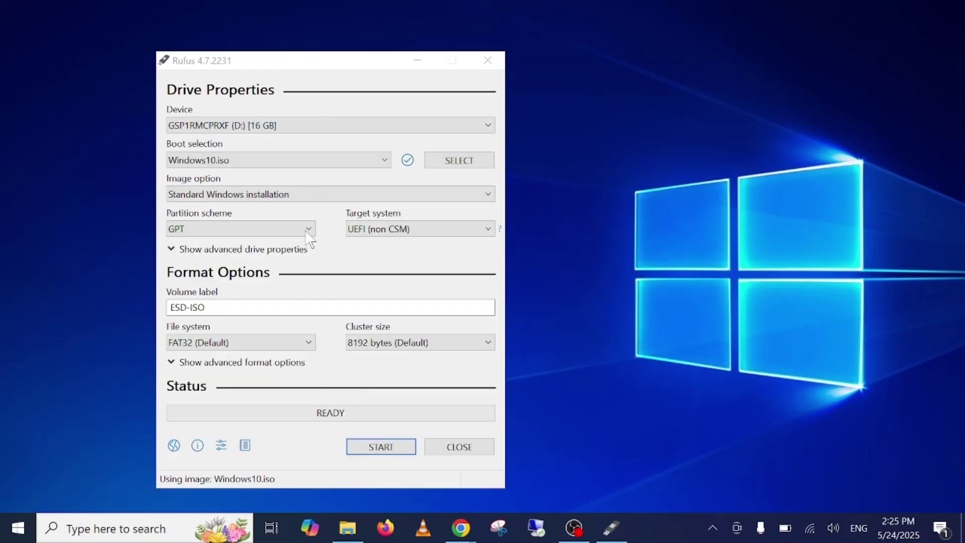
Switch the file system to NTFS, keeping GPT partitioning and the UEFI (non CSM) target.
click(214, 346)
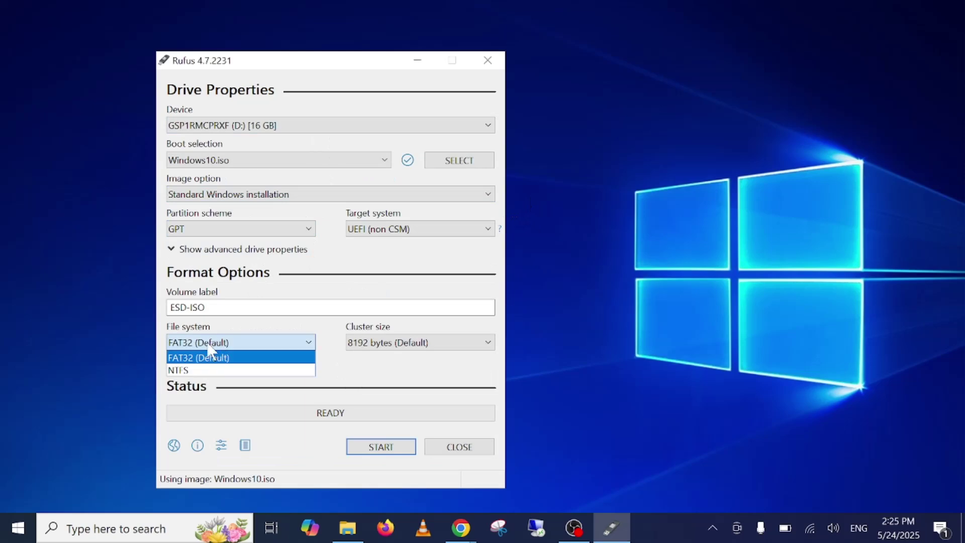
click(183, 367)
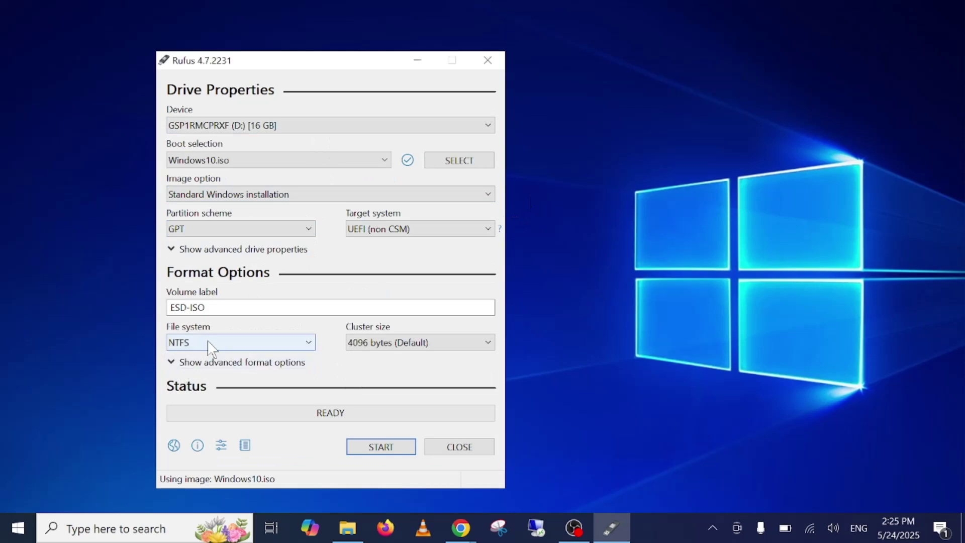
click(236, 229)
click(185, 256)
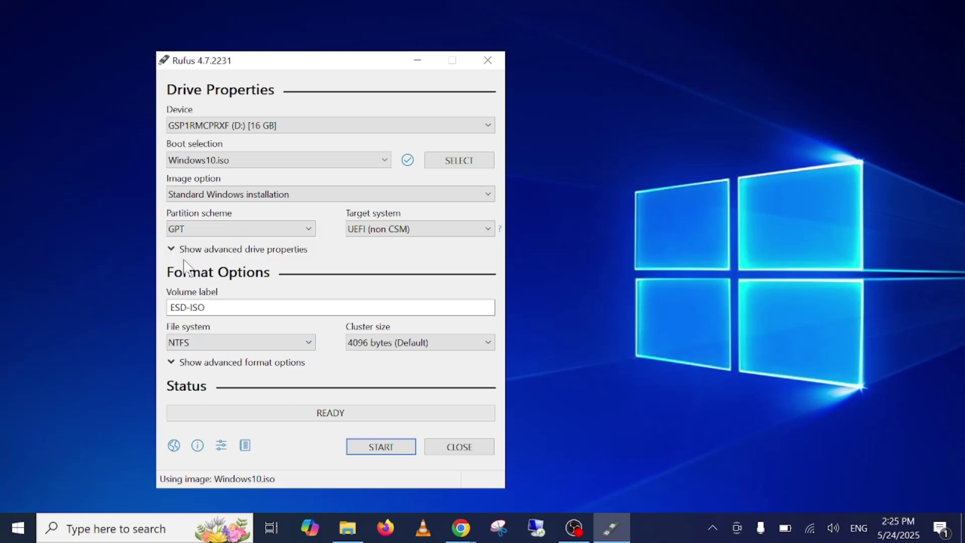
click(377, 233)
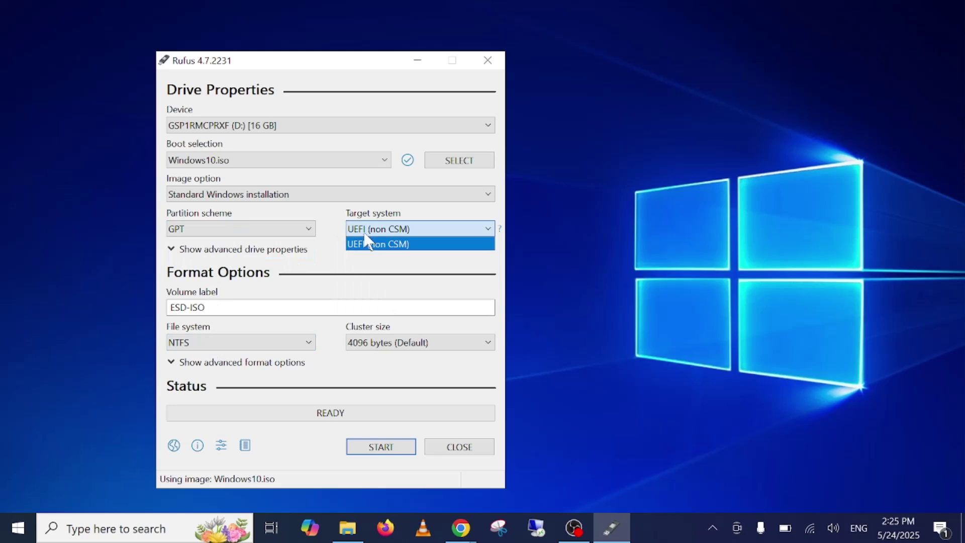
click(376, 246)
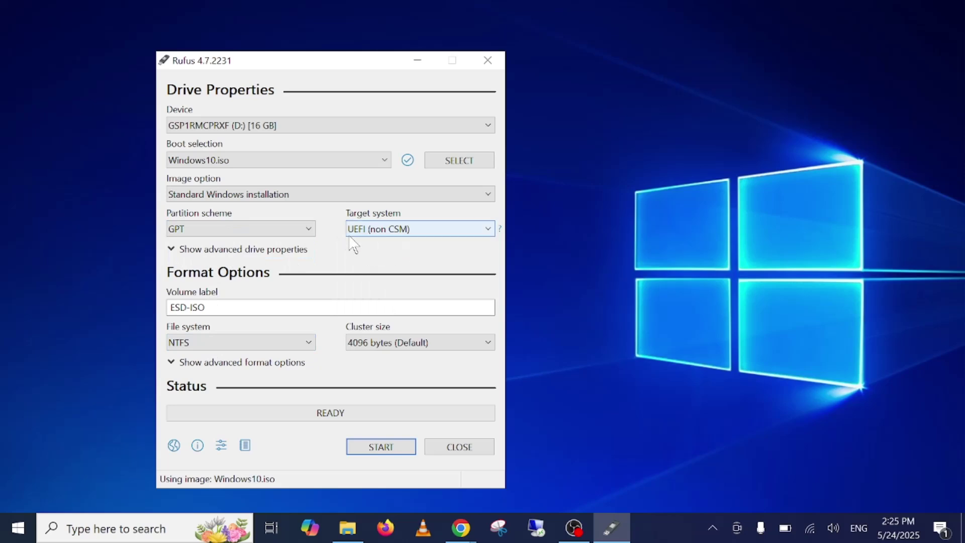
Start writing Windows10.iso, accepting the customisation, revoked bootloader and data-erase prompts.
click(383, 444)
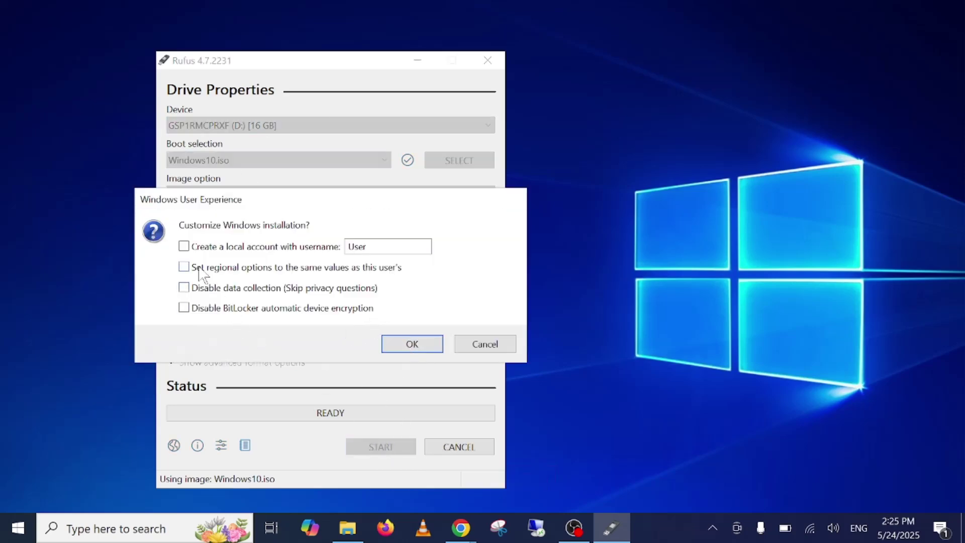
click(416, 346)
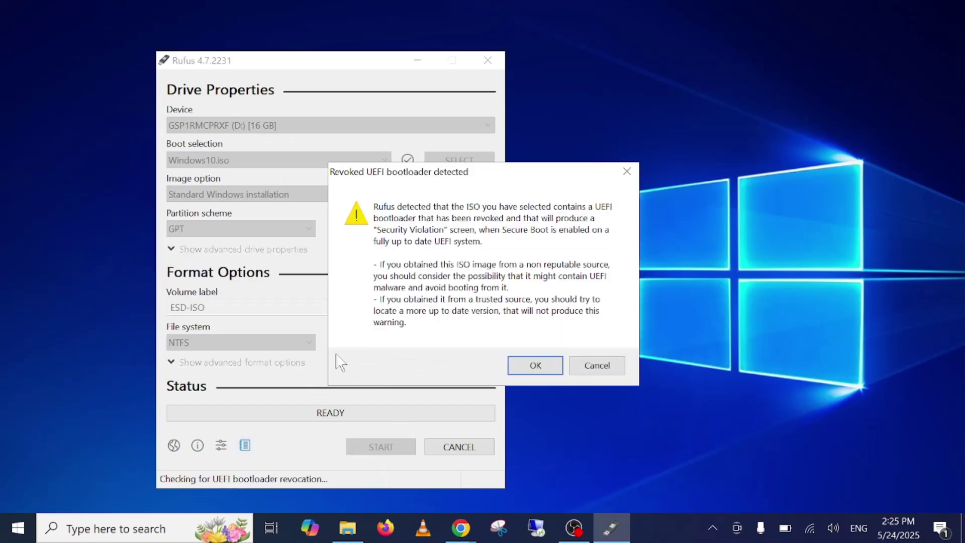
click(536, 371)
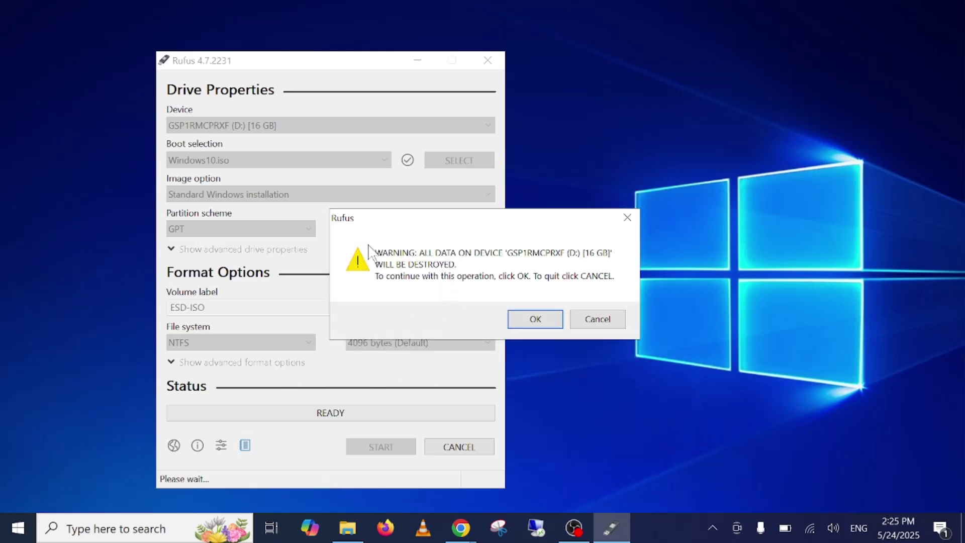
click(526, 323)
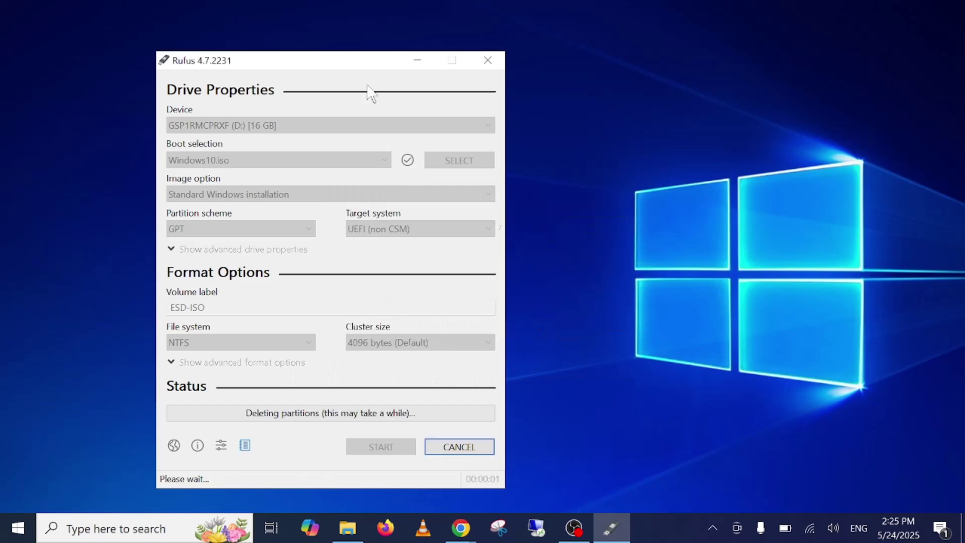
drag(348, 63, 408, 54)
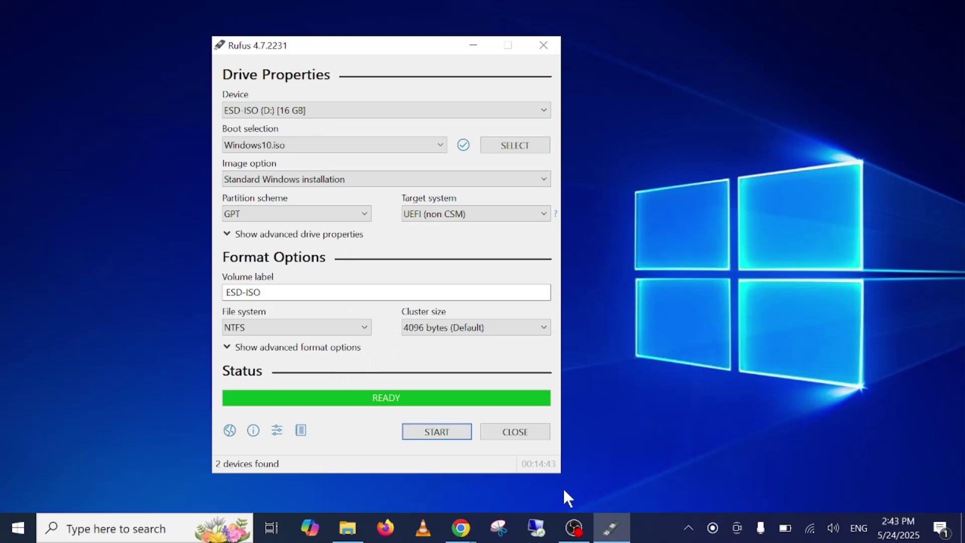
Close Rufus and open the ESD-ISO (D:) drive from This PC in File Explorer.
click(515, 434)
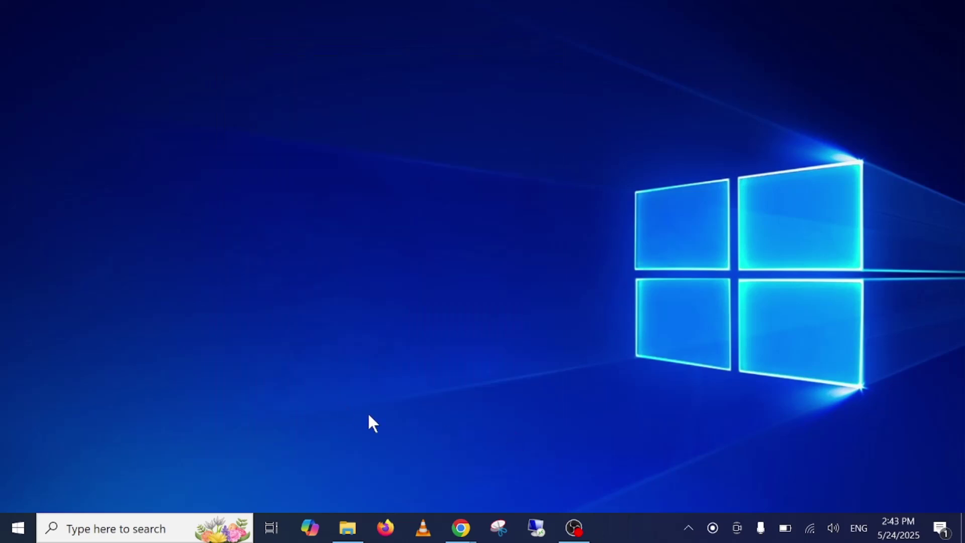
click(354, 526)
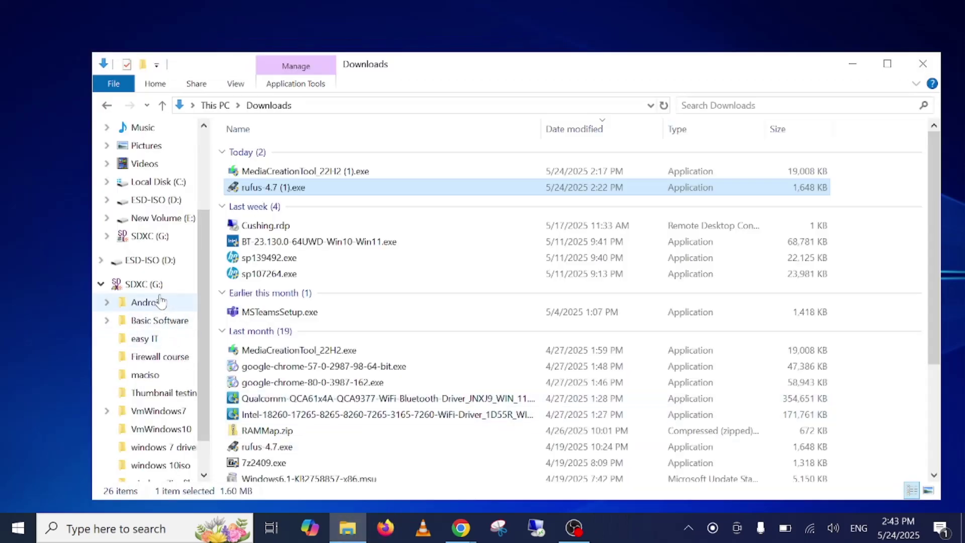
scroll(143, 259, up, 2)
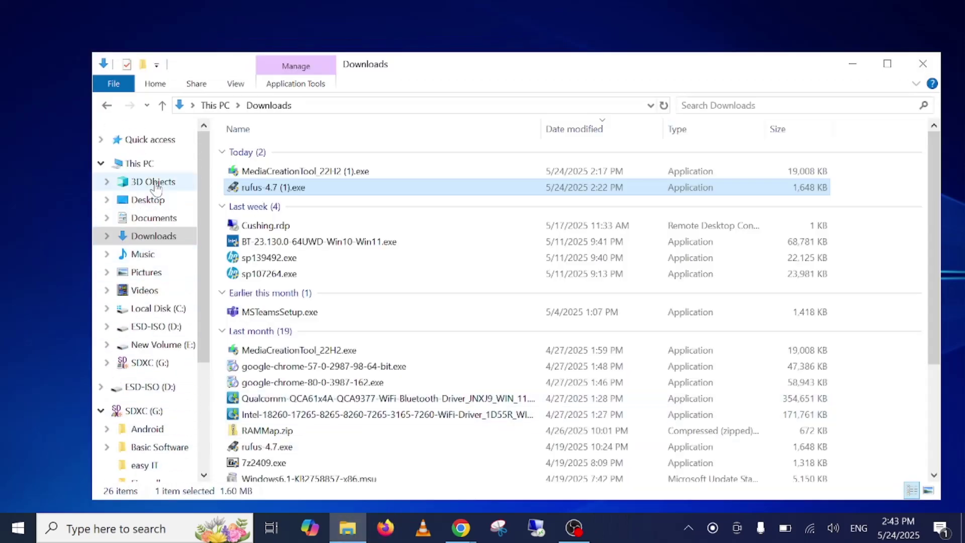
click(146, 170)
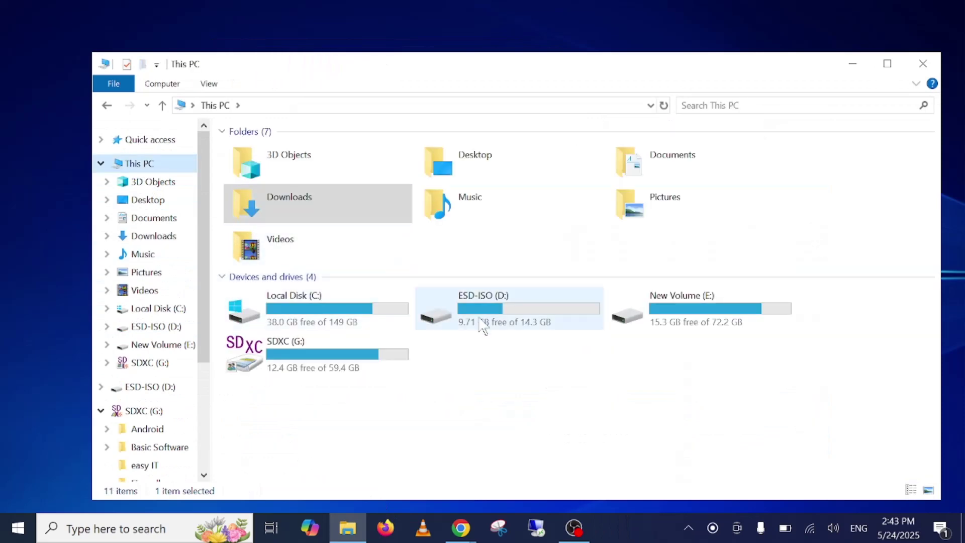
double_click(519, 322)
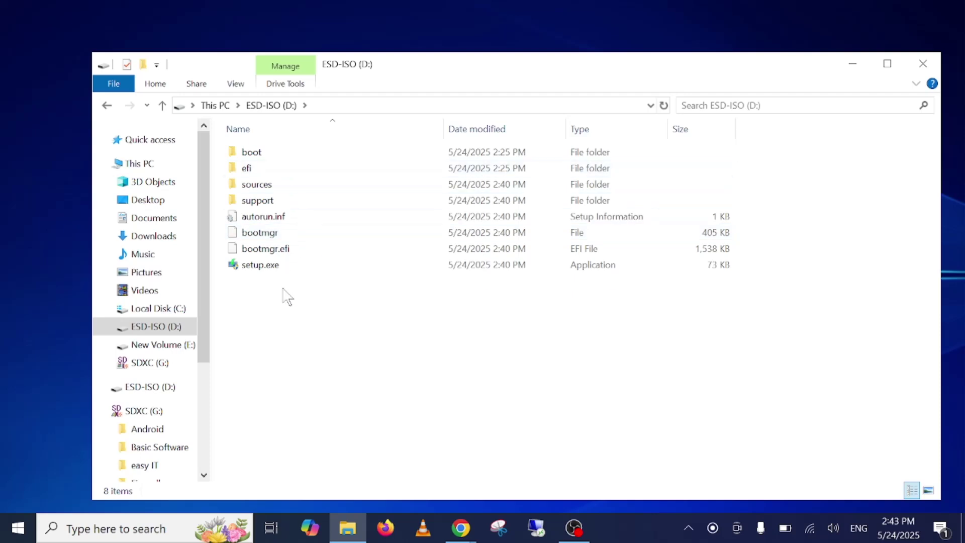
Check the drive's eight items, including boot, efi, sources, support and setup.exe, then close Explorer.
drag(281, 309, 265, 138)
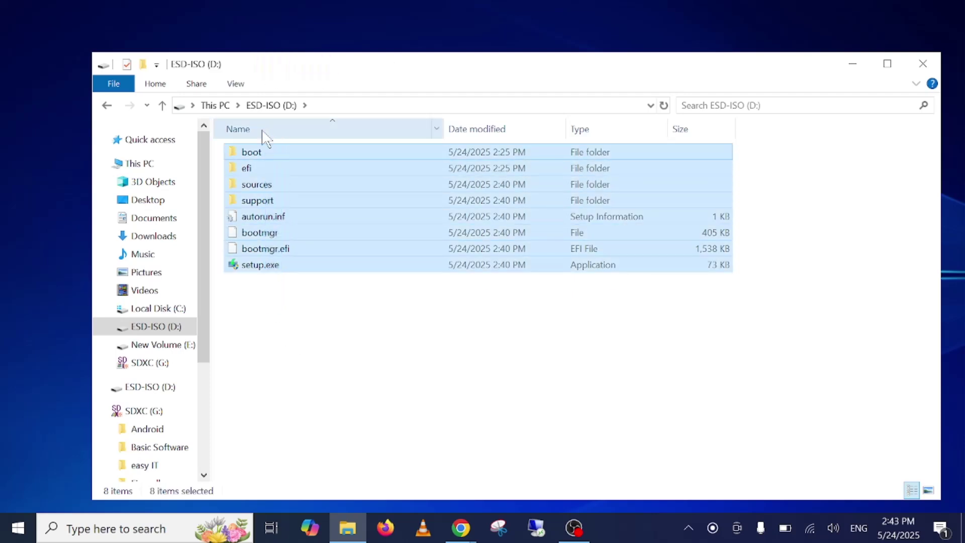
click(292, 306)
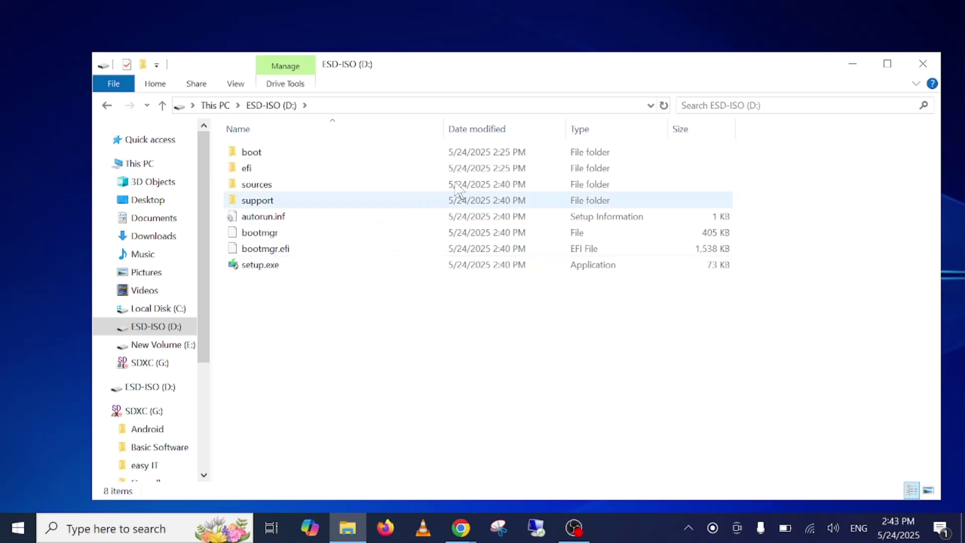
click(916, 70)
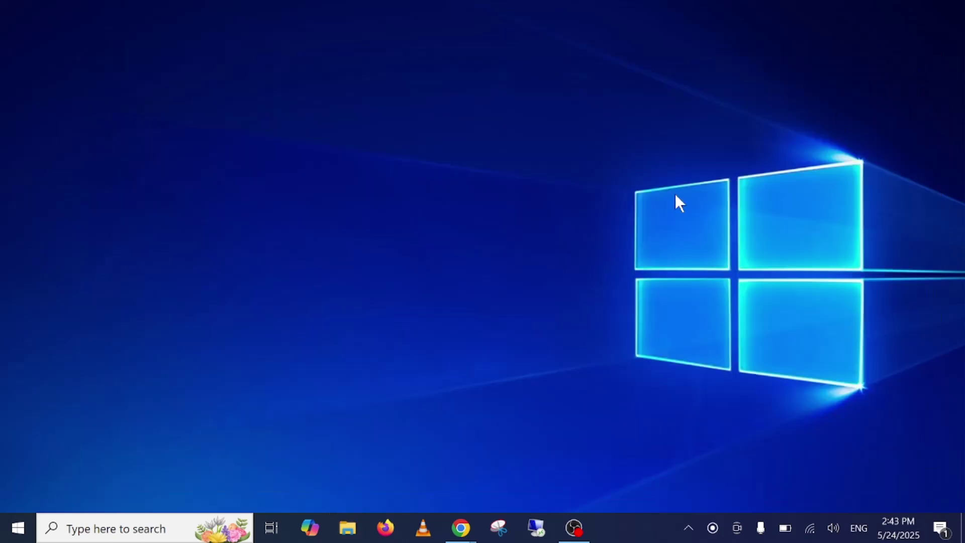